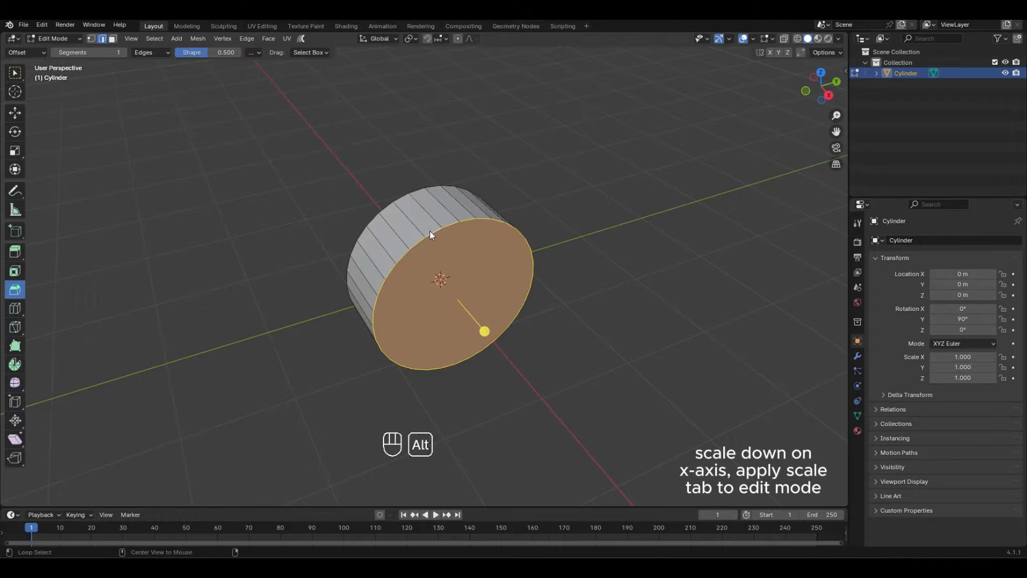
Bevel the cylinder's rim edges by about 0.131 m with 6 segments.
{"action": "left_click", "coordinate": [433, 230]}
{"action": "left_click", "coordinate": [434, 230], "text": "alt"}
{"action": "middle_click_drag", "start_coordinate": [401, 194], "coordinate": [420, 246]}
{"action": "key", "text": "ctrl+b"}
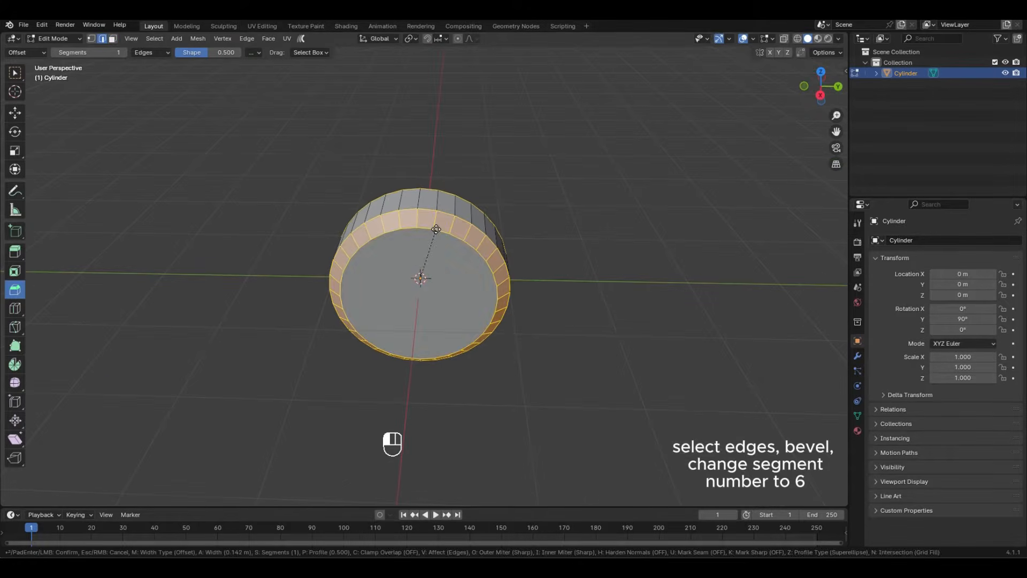
{"action": "left_click", "coordinate": [412, 250]}
{"action": "left_click", "coordinate": [174, 343]}
{"action": "left_click", "coordinate": [174, 343]}
{"action": "left_click", "coordinate": [174, 343]}
{"action": "left_click", "coordinate": [174, 342]}
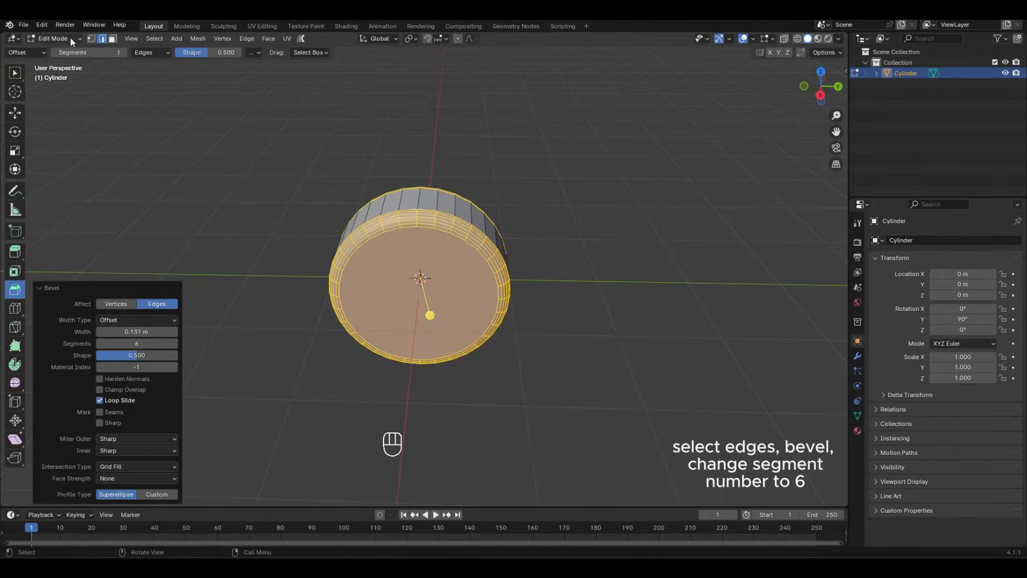
Extrude the cylinder's front face inwards to form a shallow recess for the clock face.
{"action": "key", "text": "alt+a"}
{"action": "middle_click_drag", "start_coordinate": [175, 342], "coordinate": [379, 264]}
{"action": "left_click", "coordinate": [374, 241]}
{"action": "key", "text": "e"}
{"action": "middle_click_drag", "start_coordinate": [603, 310], "coordinate": [555, 189]}
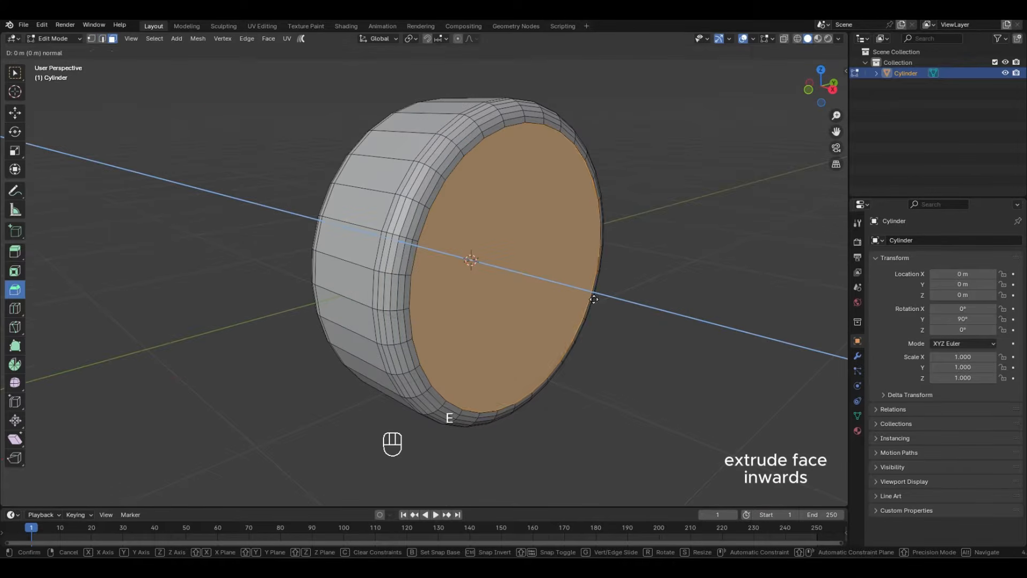
{"action": "left_click", "coordinate": [590, 299]}
Bevel the inner edge loop around the recessed front face by about 0.027 m with 6 segments and return to Object Mode.
{"action": "key", "text": "2"}
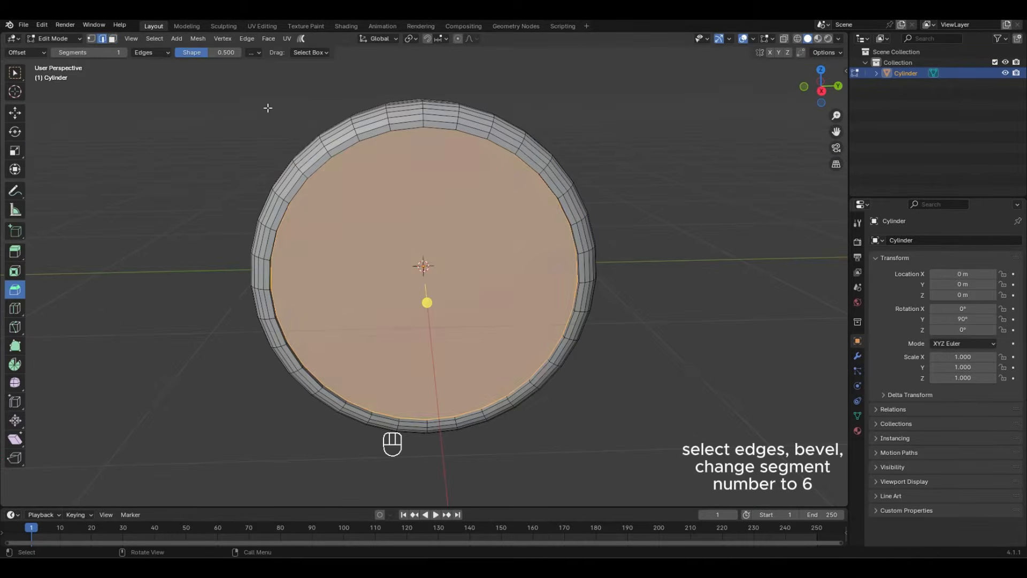
{"action": "scroll", "coordinate": [477, 184], "scroll_direction": "up", "scroll_amount": 4}
{"action": "left_click_drag", "start_coordinate": [428, 325], "coordinate": [431, 348]}
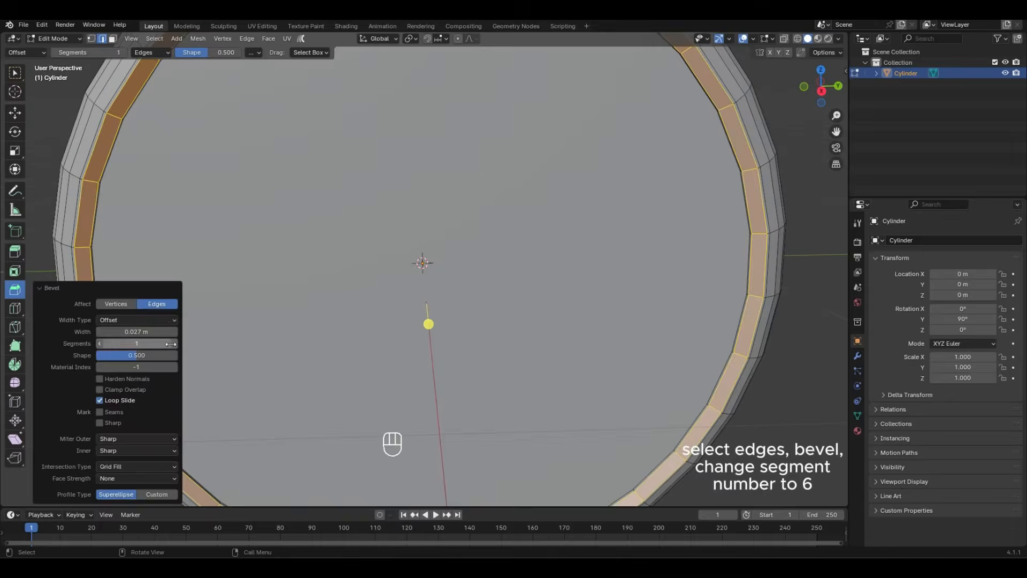
{"action": "left_click", "coordinate": [175, 343]}
{"action": "left_click", "coordinate": [174, 343]}
{"action": "left_click", "coordinate": [175, 343]}
{"action": "left_click", "coordinate": [174, 343]}
{"action": "scroll", "coordinate": [422, 262], "scroll_direction": "down", "scroll_amount": 5}
{"action": "key", "text": "Tab"}
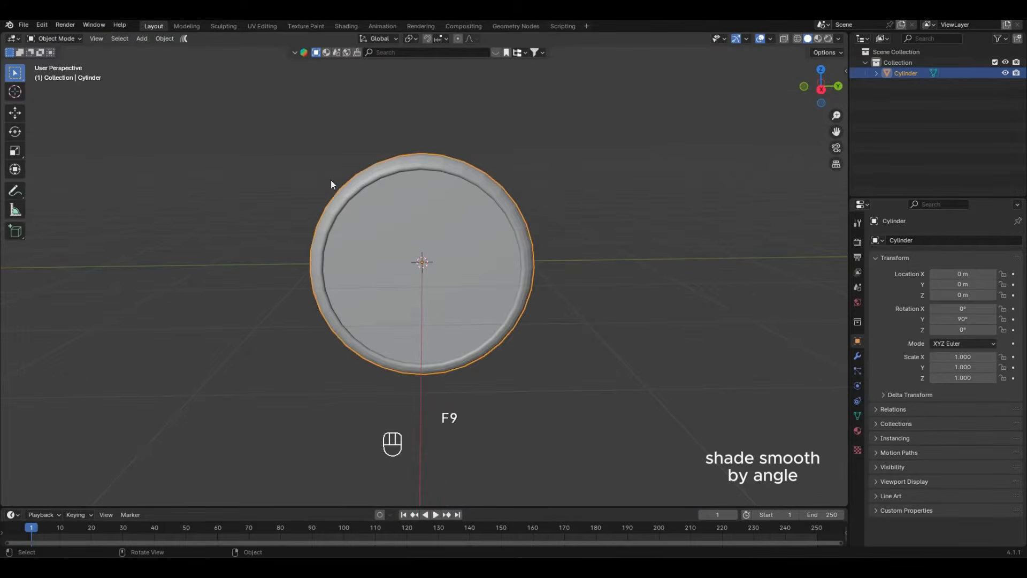
Shade the clock body smooth by angle at 30°.
{"action": "left_click", "coordinate": [331, 181]}
{"action": "scroll", "coordinate": [489, 236], "scroll_direction": "down", "scroll_amount": 2}
{"action": "scroll", "coordinate": [469, 236], "scroll_direction": "up", "scroll_amount": 2}
{"action": "middle_click_drag", "start_coordinate": [488, 235], "coordinate": [519, 268]}
{"action": "left_click", "coordinate": [469, 237]}
{"action": "right_click", "coordinate": [469, 237]}
{"action": "left_click", "coordinate": [428, 56]}
{"action": "scroll", "coordinate": [466, 266], "scroll_direction": "down", "scroll_amount": 2}
{"action": "scroll", "coordinate": [520, 268], "scroll_direction": "down", "scroll_amount": 1}
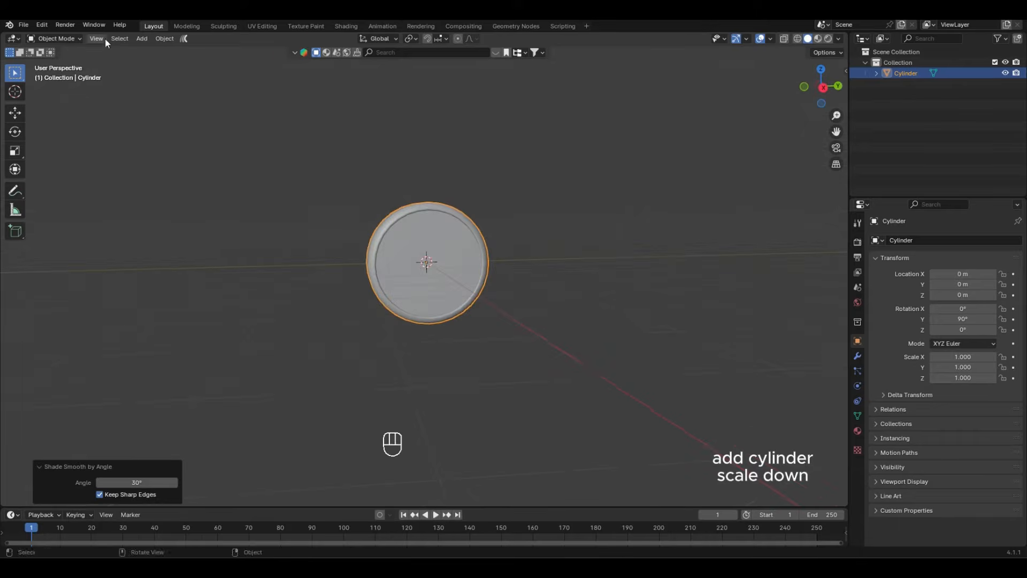
Add a second cylinder mesh and scale it down uniformly to about 0.255.
{"action": "left_click", "coordinate": [141, 38]}
{"action": "mouse_move", "coordinate": [160, 51]}
{"action": "left_click", "coordinate": [257, 104]}
{"action": "key", "text": "s"}
{"action": "left_click", "coordinate": [445, 265]}
Stretch the small cylinder to a Z scale of about 0.304 and move it below the clock body to about Z -1.534 m.
{"action": "key", "text": "s"}
{"action": "key", "text": "z"}
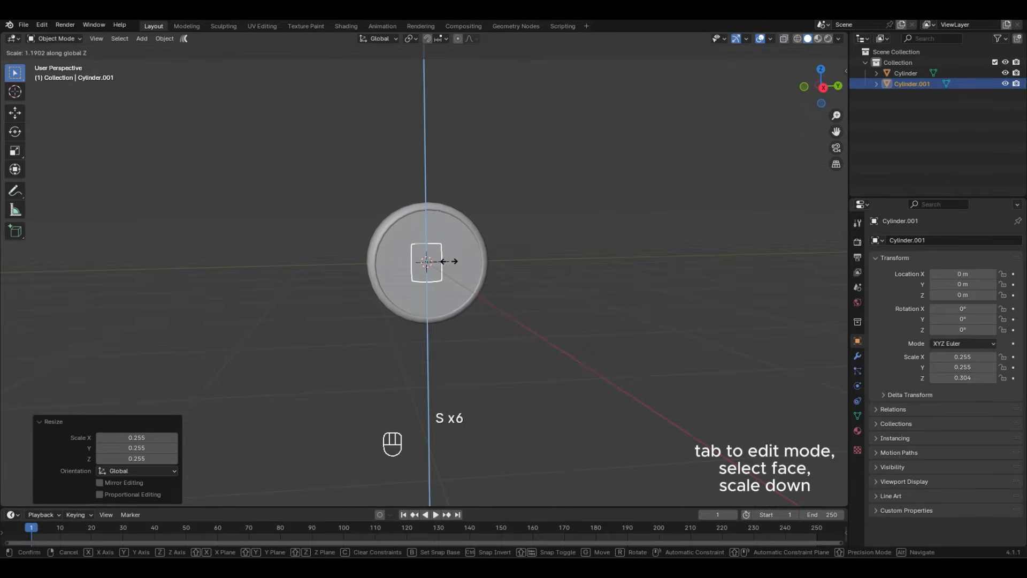
{"action": "left_click", "coordinate": [449, 264]}
{"action": "key", "text": "g"}
{"action": "key", "text": "z"}
{"action": "left_click", "coordinate": [449, 355]}
{"action": "middle_click_drag", "start_coordinate": [449, 356], "coordinate": [489, 280]}
Taper the small cylinder by scaling down its bottom face in Edit Mode.
{"action": "key", "text": "Tab"}
{"action": "left_click_drag", "start_coordinate": [836, 132], "coordinate": [832, 82]}
{"action": "scroll", "coordinate": [431, 322], "scroll_direction": "up", "scroll_amount": 4}
{"action": "middle_click_drag", "start_coordinate": [432, 342], "coordinate": [431, 322]}
{"action": "left_click", "coordinate": [425, 322]}
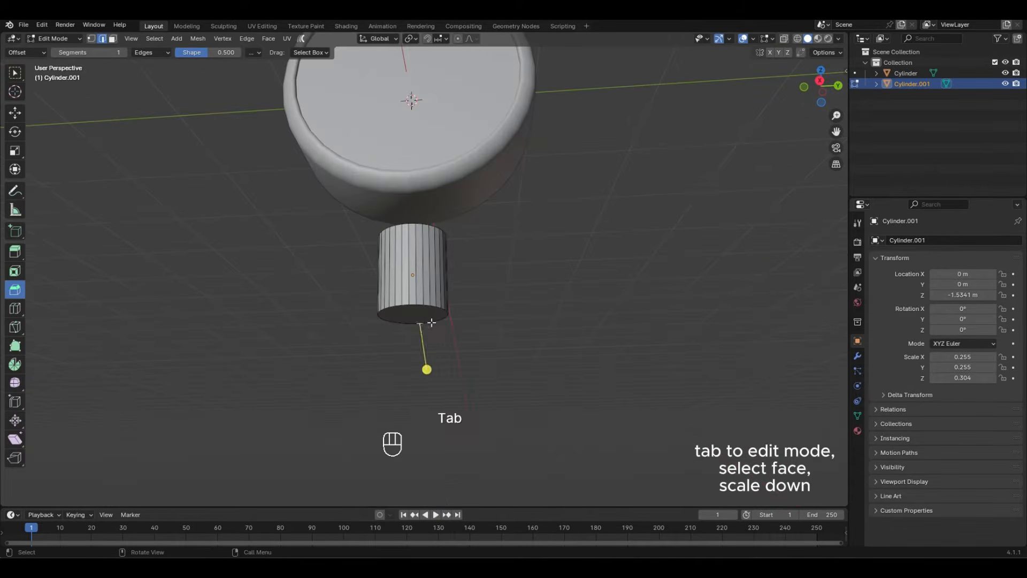
{"action": "left_click", "coordinate": [406, 314]}
{"action": "key", "text": "s"}
{"action": "key", "text": "s"}
{"action": "key", "text": "s"}
{"action": "left_click", "coordinate": [466, 327]}
Bevel the bottom face of the tapered leg with a width of about 0.263 m and 6 segments.
{"action": "left_click_drag", "start_coordinate": [413, 367], "coordinate": [413, 396]}
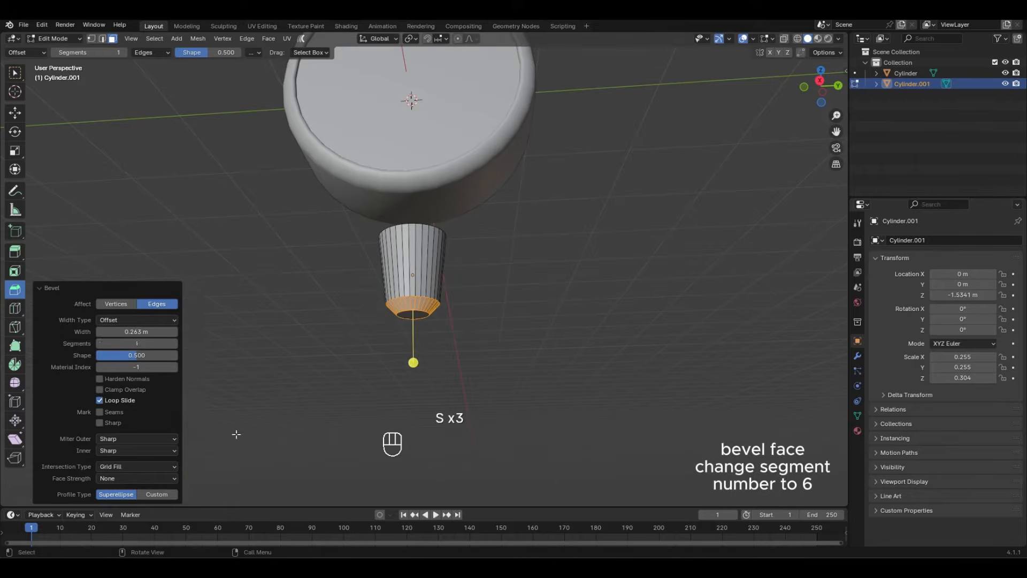
{"action": "scroll", "coordinate": [474, 323], "scroll_direction": "down", "scroll_amount": 1}
{"action": "left_click", "coordinate": [457, 252]}
{"action": "scroll", "coordinate": [456, 251], "scroll_direction": "down", "scroll_amount": 2}
{"action": "middle_click_drag", "start_coordinate": [456, 251], "coordinate": [467, 296]}
Return to Object Mode and shorten the leg vertically to a Z scale of about 0.253.
{"action": "key", "text": "a"}
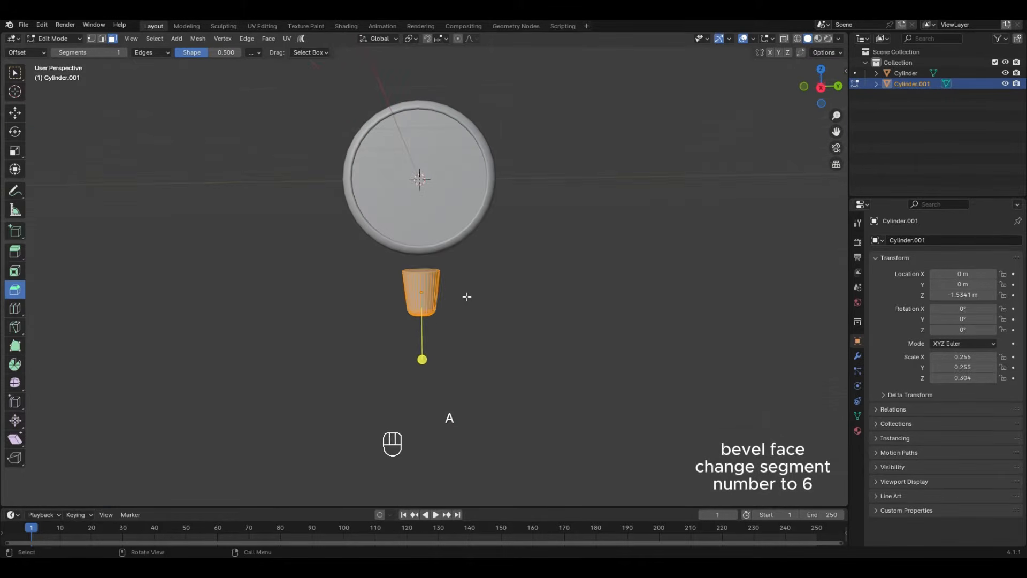
{"action": "left_click", "coordinate": [55, 38]}
{"action": "left_click", "coordinate": [54, 53]}
{"action": "key", "text": "s"}
{"action": "key", "text": "z"}
{"action": "key", "text": "z"}
{"action": "key", "text": "z"}
{"action": "left_click", "coordinate": [435, 292]}
Move the leg up against the clock body to about Z -1.201 m and shift it to about Y -0.490 m.
{"action": "key", "text": "g"}
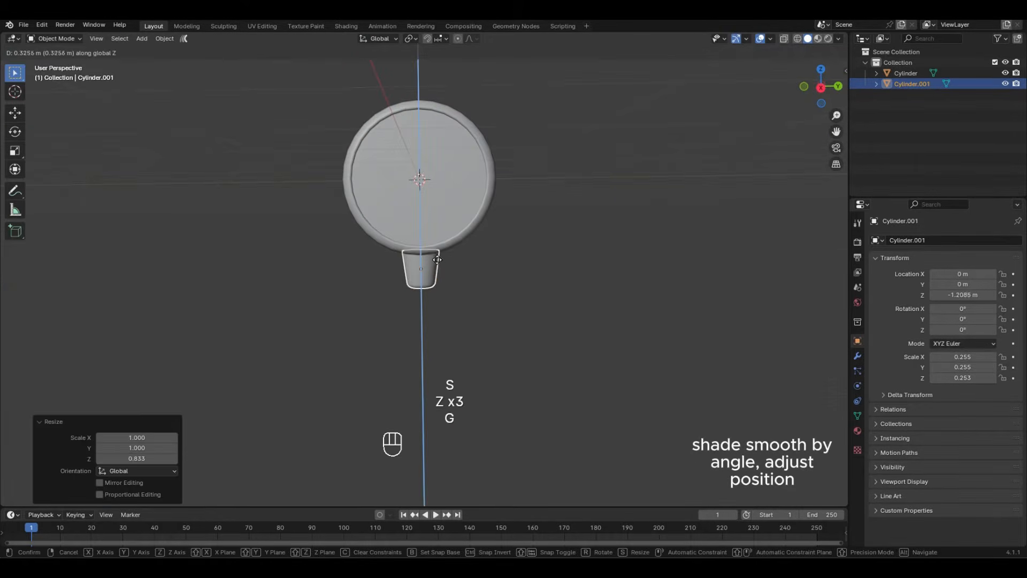
{"action": "key", "text": "z"}
{"action": "key", "text": "z"}
{"action": "key", "text": "z"}
{"action": "left_click", "coordinate": [444, 265]}
{"action": "key", "text": "g"}
{"action": "key", "text": "y"}
{"action": "key", "text": "y"}
{"action": "key", "text": "y"}
{"action": "left_click", "coordinate": [415, 255]}
Rotate the leg about -25.4° around the X axis and raise it to about Z -1.106 m.
{"action": "key", "text": "r"}
{"action": "key", "text": "x"}
{"action": "key", "text": "x"}
{"action": "key", "text": "x"}
{"action": "key", "text": "x"}
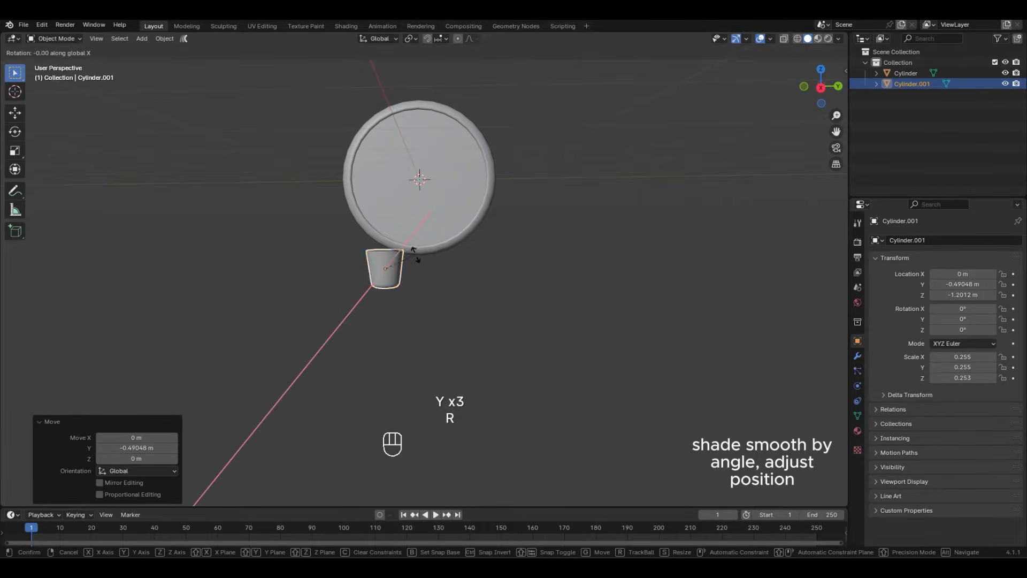
{"action": "left_click", "coordinate": [438, 269]}
{"action": "key", "text": "g"}
{"action": "key", "text": "z"}
{"action": "left_click", "coordinate": [439, 262]}
{"action": "left_click", "coordinate": [490, 291]}
{"action": "scroll", "coordinate": [470, 281], "scroll_direction": "down", "scroll_amount": 2}
{"action": "left_click", "coordinate": [395, 272]}
{"action": "scroll", "coordinate": [456, 274], "scroll_direction": "up", "scroll_amount": 4}
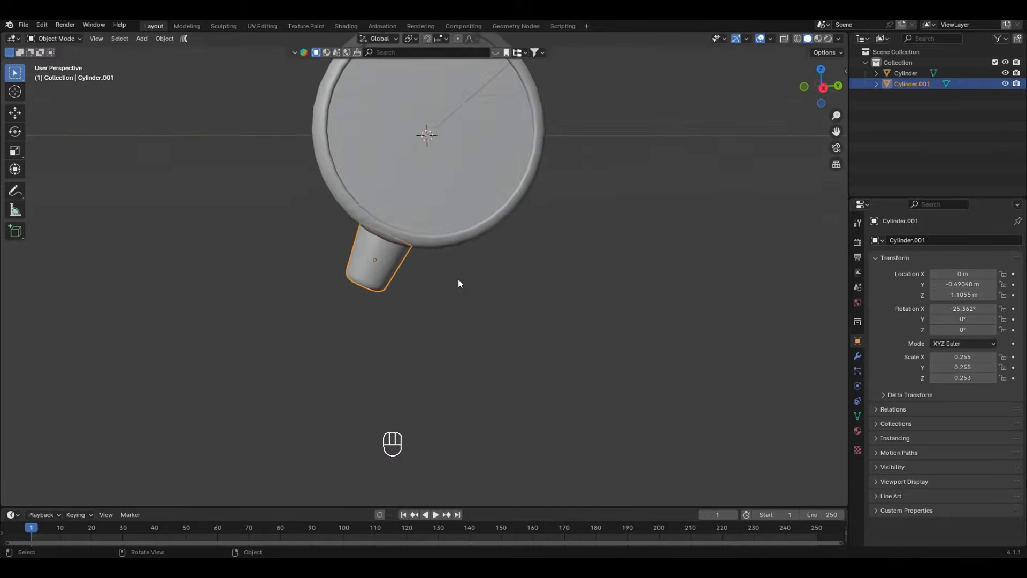
Refine the leg's placement to about Y -0.639 m and Z -1.066 m and tilt it to about -29° around the X axis.
{"action": "middle_click_drag", "start_coordinate": [458, 280], "coordinate": [443, 285]}
{"action": "key", "text": "g"}
{"action": "key", "text": "y"}
{"action": "left_click", "coordinate": [428, 284]}
{"action": "key", "text": "g"}
{"action": "key", "text": "z"}
{"action": "left_click", "coordinate": [429, 278]}
{"action": "key", "text": "r"}
{"action": "key", "text": "x"}
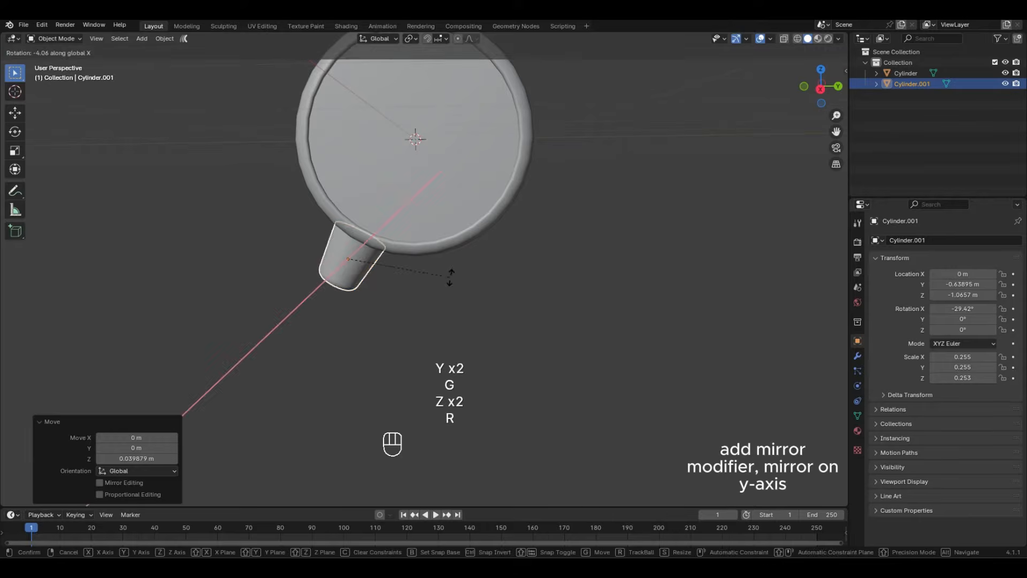
{"action": "left_click", "coordinate": [451, 277]}
{"action": "left_click", "coordinate": [454, 279]}
Add a Mirror modifier to the leg that mirrors only along the Y axis.
{"action": "scroll", "coordinate": [418, 273], "scroll_direction": "down", "scroll_amount": 2}
{"action": "left_click", "coordinate": [857, 356]}
{"action": "left_click", "coordinate": [914, 241]}
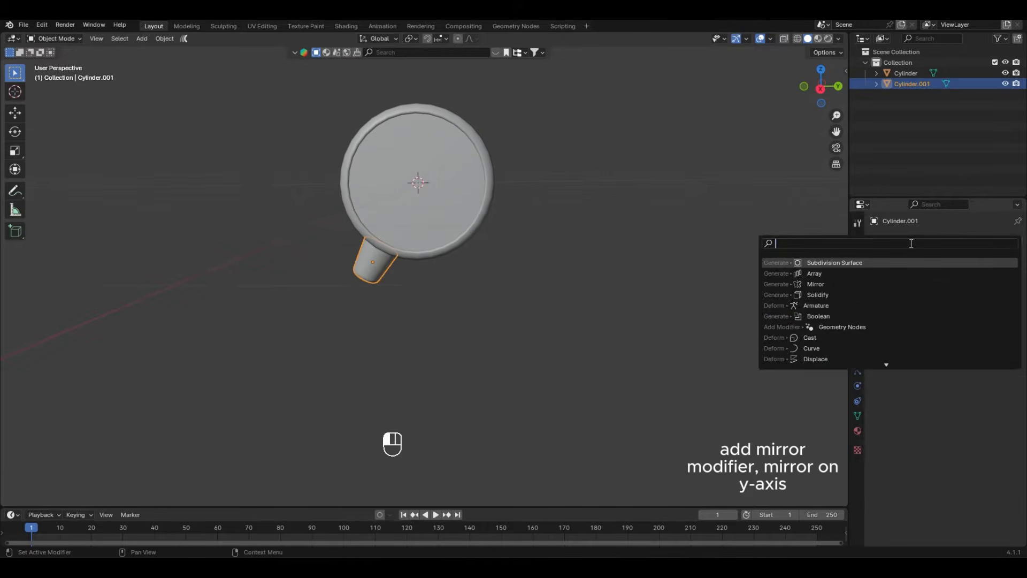
{"action": "left_click", "coordinate": [909, 285]}
{"action": "scroll", "coordinate": [647, 304], "scroll_direction": "down", "scroll_amount": 2}
{"action": "middle_click_drag", "start_coordinate": [645, 304], "coordinate": [633, 304]}
Set the main clock body, Cylinder, as the leg's mirror object and select the clock body.
{"action": "left_click", "coordinate": [966, 313]}
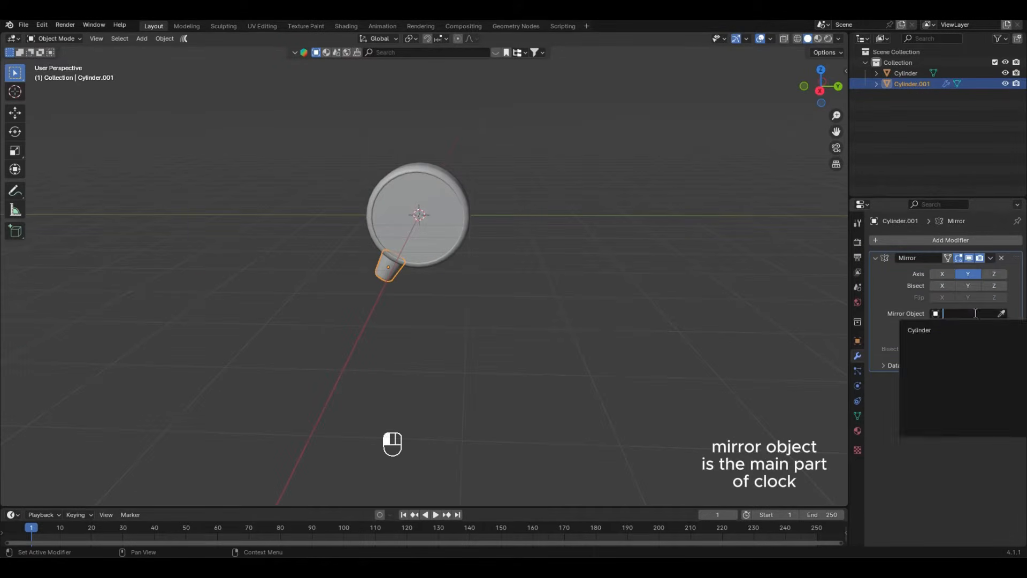
{"action": "left_click", "coordinate": [919, 330]}
{"action": "left_click", "coordinate": [528, 248]}
{"action": "middle_click_drag", "start_coordinate": [528, 248], "coordinate": [589, 225]}
{"action": "scroll", "coordinate": [589, 225], "scroll_direction": "up", "scroll_amount": 4}
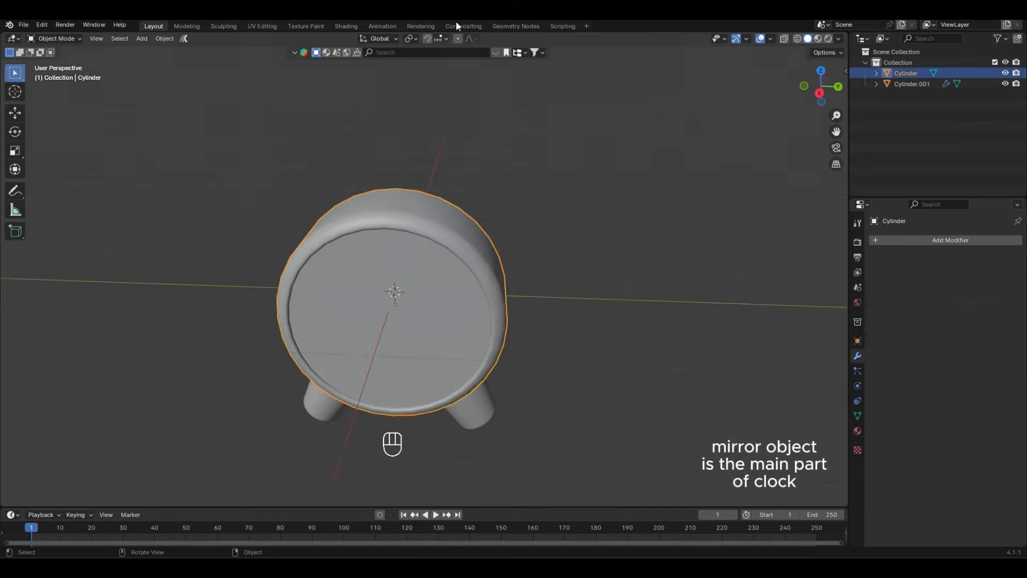
Add a UV sphere and scale it down to less than half the clock body's size.
{"action": "left_click", "coordinate": [142, 39]}
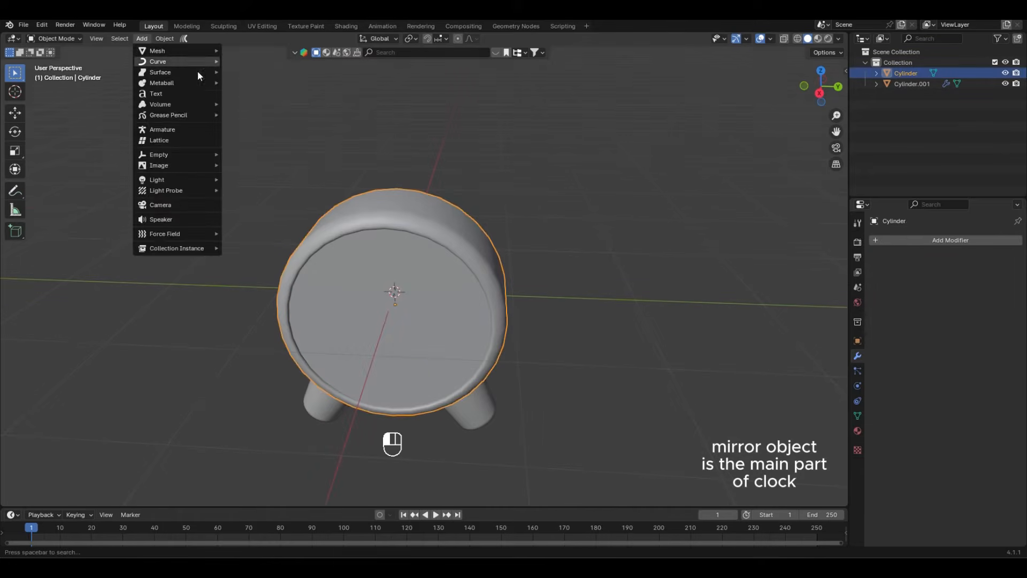
{"action": "left_click", "coordinate": [142, 38]}
{"action": "mouse_move", "coordinate": [154, 54]}
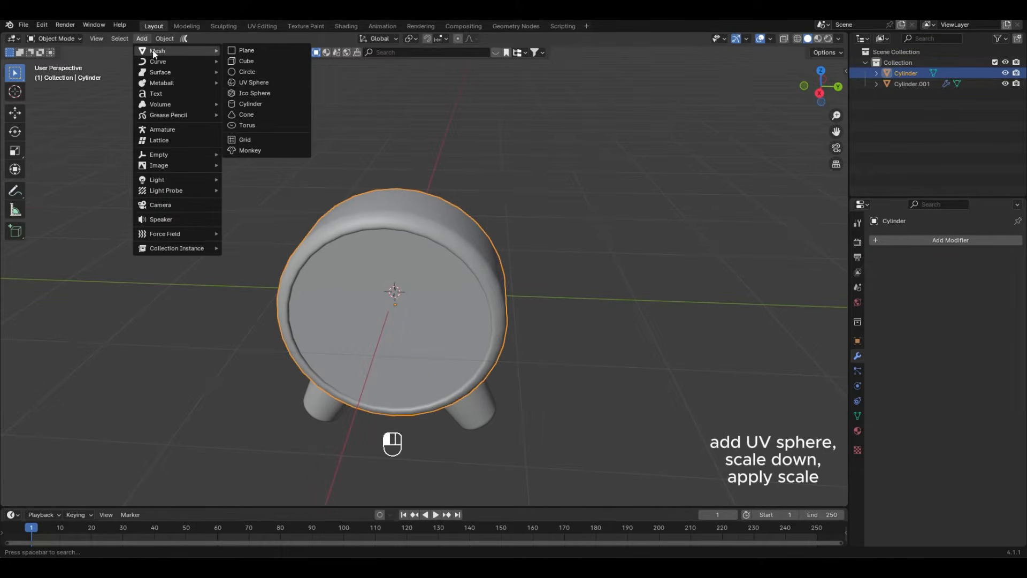
{"action": "left_click", "coordinate": [261, 82]}
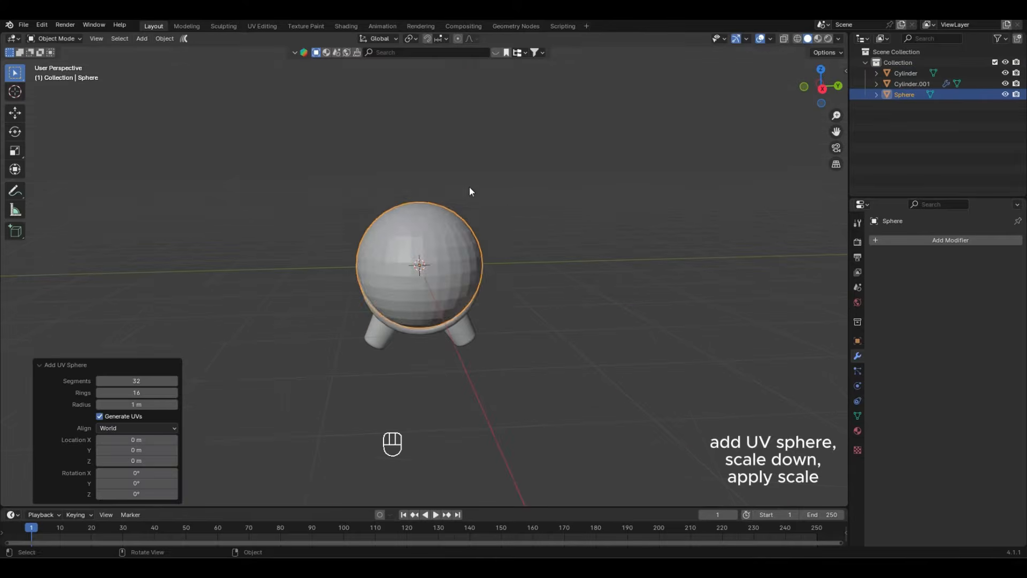
{"action": "key", "text": "s"}
{"action": "left_click", "coordinate": [431, 227]}
Move the sphere above the clock body to about Z 1.517 m and apply its scale.
{"action": "key", "text": "g"}
{"action": "key", "text": "z"}
{"action": "left_click", "coordinate": [438, 158]}
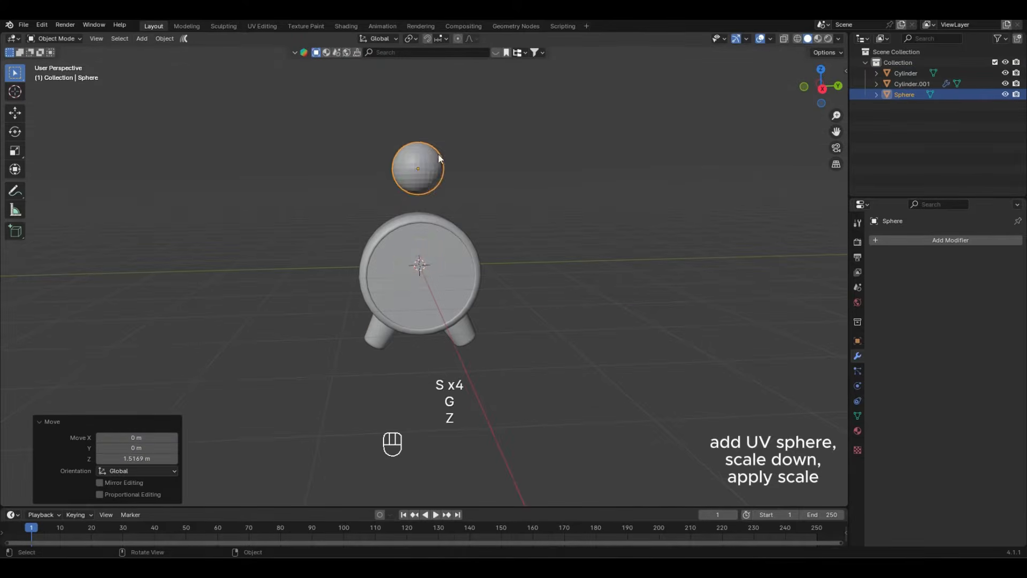
{"action": "key", "text": "ctrl+a"}
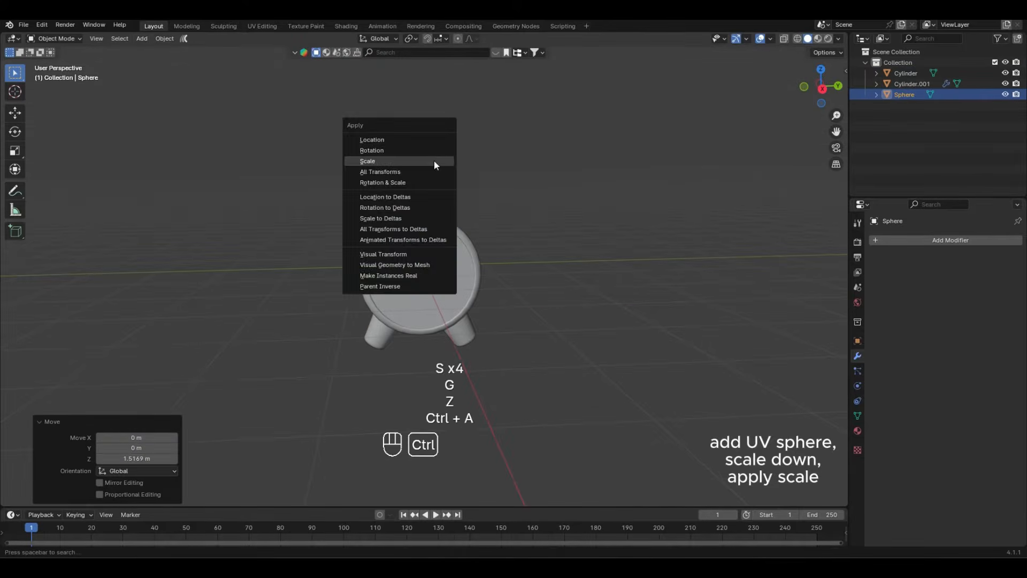
{"action": "left_click", "coordinate": [434, 161]}
Delete the faces of the sphere's lower half in Edit Mode with X-ray selection, leaving a dome.
{"action": "key", "text": "Tab"}
{"action": "scroll", "coordinate": [482, 166], "scroll_direction": "up", "scroll_amount": 4}
{"action": "mouse_move", "coordinate": [481, 165]}
{"action": "middle_mouse_down"}
{"action": "mouse_move", "coordinate": [563, 165]}
{"action": "mouse_move", "coordinate": [486, 166]}
{"action": "mouse_move", "coordinate": [481, 157]}
{"action": "middle_mouse_up"}
{"action": "left_click_drag", "start_coordinate": [332, 159], "coordinate": [482, 240]}
{"action": "right_click", "coordinate": [457, 193]}
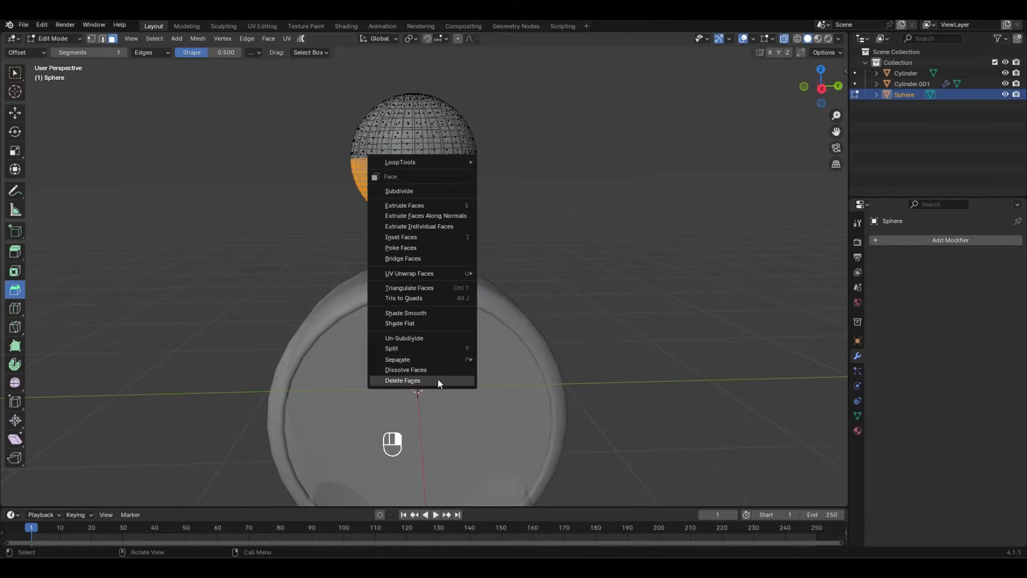
{"action": "left_click", "coordinate": [438, 380]}
{"action": "middle_click_drag", "start_coordinate": [542, 164], "coordinate": [543, 173]}
{"action": "left_click_drag", "start_coordinate": [331, 164], "coordinate": [504, 198]}
{"action": "right_click", "coordinate": [454, 193]}
{"action": "left_click", "coordinate": [430, 249]}
Delete the lowest ring of faces from the dome.
{"action": "middle_click_drag", "start_coordinate": [354, 167], "coordinate": [350, 153]}
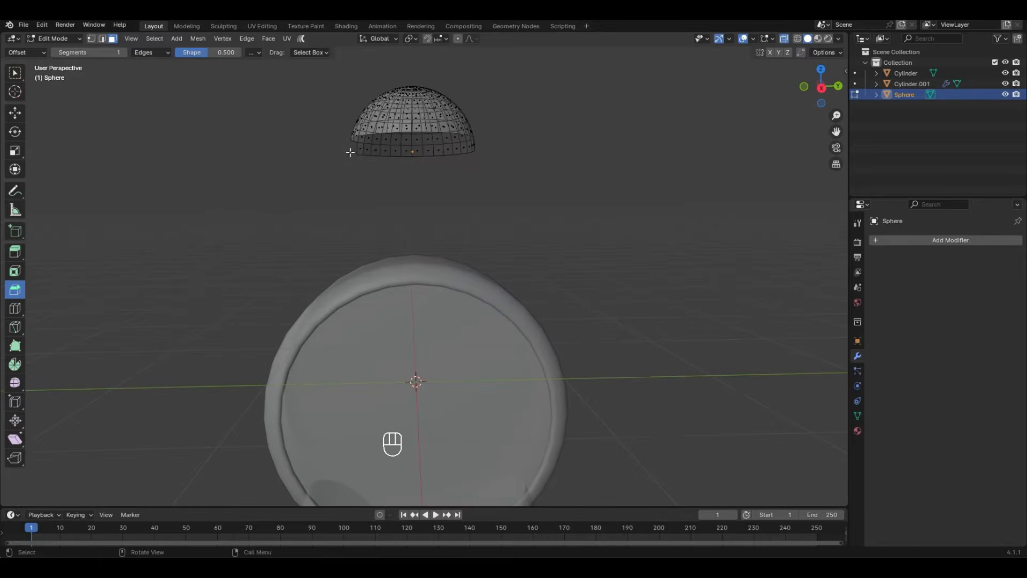
{"action": "left_click", "coordinate": [361, 150], "text": "alt"}
{"action": "right_click", "coordinate": [403, 158]}
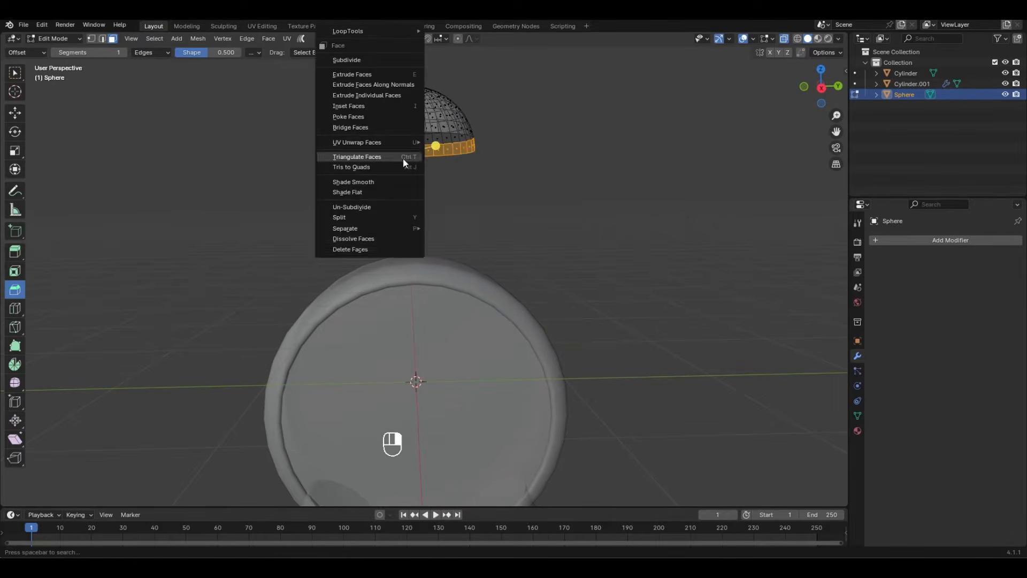
{"action": "left_click", "coordinate": [385, 250]}
Return to Object Mode, turn off X-ray and shade the dome smooth by angle at 30°.
{"action": "mouse_move", "coordinate": [524, 142]}
{"action": "middle_mouse_down"}
{"action": "mouse_move", "coordinate": [522, 174]}
{"action": "mouse_move", "coordinate": [521, 160]}
{"action": "middle_mouse_up"}
{"action": "scroll", "coordinate": [521, 161], "scroll_direction": "up", "scroll_amount": 1}
{"action": "left_click", "coordinate": [83, 52]}
{"action": "middle_click_drag", "start_coordinate": [461, 182], "coordinate": [459, 159]}
{"action": "left_click", "coordinate": [464, 143]}
{"action": "right_click", "coordinate": [461, 141]}
{"action": "left_click", "coordinate": [461, 141]}
{"action": "key", "text": "alt+z"}
{"action": "scroll", "coordinate": [659, 165], "scroll_direction": "down", "scroll_amount": 2}
Add a Solidify modifier to the dome.
{"action": "left_click", "coordinate": [939, 240]}
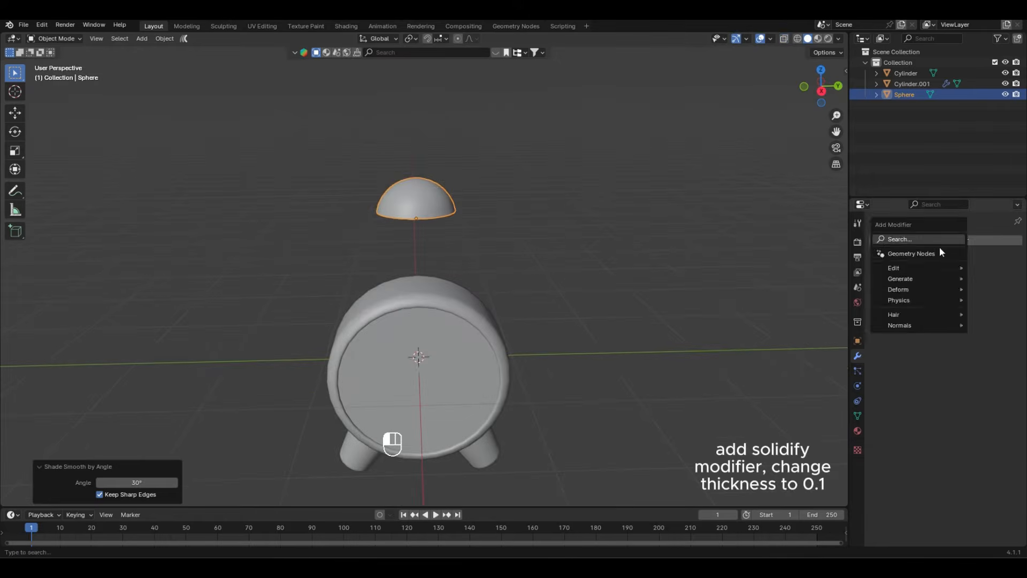
{"action": "type", "text": "sol"}
{"action": "left_click", "coordinate": [888, 289]}
{"action": "scroll", "coordinate": [522, 201], "scroll_direction": "up", "scroll_amount": 2}
{"action": "mouse_move", "coordinate": [522, 201]}
{"action": "middle_mouse_down"}
{"action": "mouse_move", "coordinate": [477, 190]}
{"action": "mouse_move", "coordinate": [522, 210]}
{"action": "middle_mouse_up"}
{"action": "scroll", "coordinate": [523, 211], "scroll_direction": "up", "scroll_amount": 3}
{"action": "left_click", "coordinate": [523, 212]}
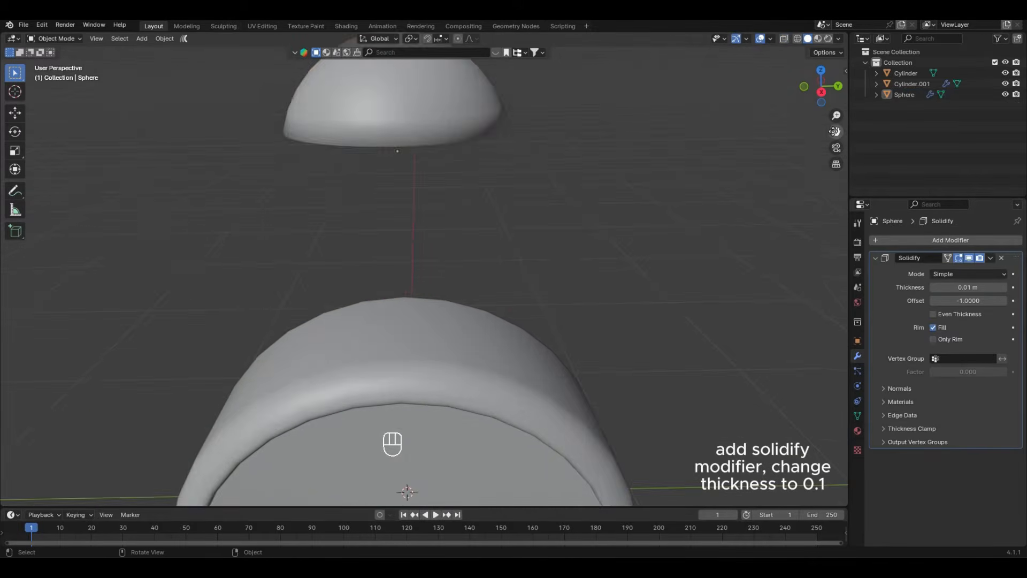
Undo the last three changes and add a Solidify modifier to the dome again.
{"action": "scroll", "coordinate": [523, 212], "scroll_direction": "down", "scroll_amount": 3}
{"action": "middle_click_drag", "start_coordinate": [640, 221], "coordinate": [621, 230]}
{"action": "key", "text": "ctrl+z"}
{"action": "key", "text": "ctrl+z"}
{"action": "key", "text": "ctrl+z"}
{"action": "left_click", "coordinate": [909, 241]}
{"action": "type", "text": "sol"}
{"action": "left_click", "coordinate": [909, 256]}
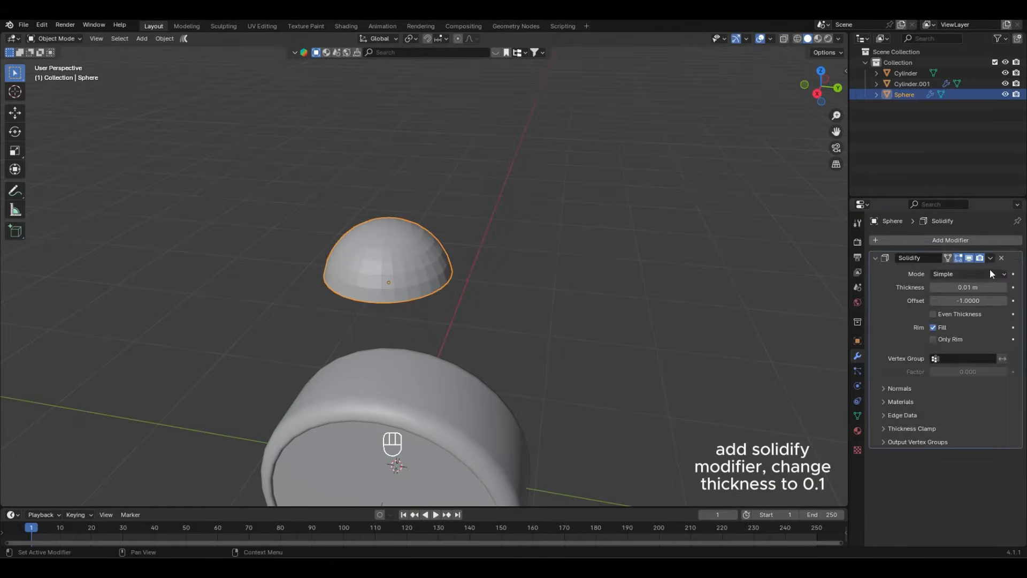
Set the thickness of the dome's Solidify modifier to 0.1 m.
{"action": "middle_click_drag", "start_coordinate": [516, 270], "coordinate": [499, 211]}
{"action": "scroll", "coordinate": [499, 210], "scroll_direction": "up", "scroll_amount": 4}
{"action": "left_click_drag", "start_coordinate": [836, 132], "coordinate": [939, 253]}
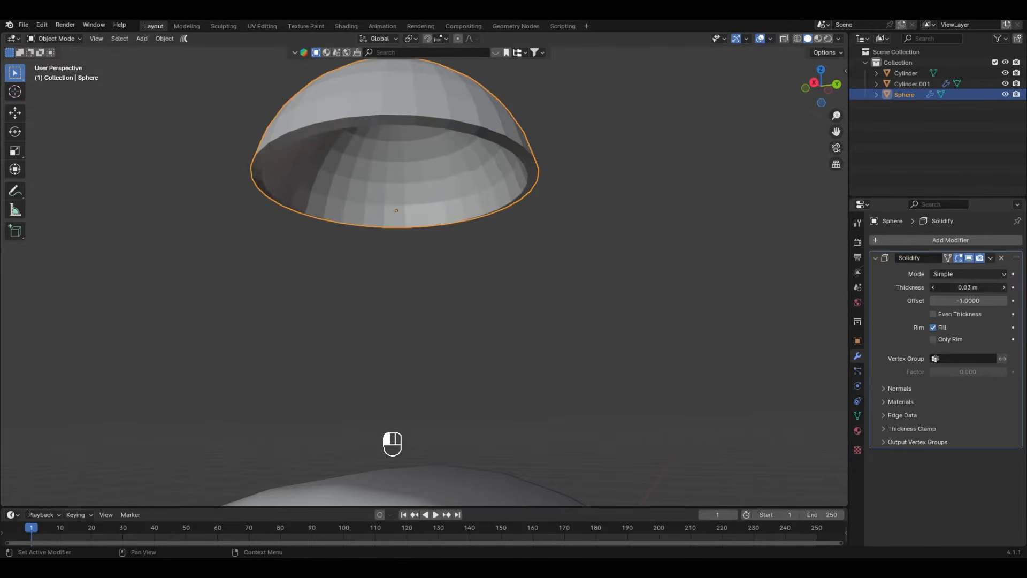
{"action": "left_click_drag", "start_coordinate": [967, 287], "coordinate": [985, 287]}
{"action": "scroll", "coordinate": [706, 286], "scroll_direction": "down", "scroll_amount": 6}
{"action": "middle_click_drag", "start_coordinate": [687, 279], "coordinate": [701, 286]}
{"action": "scroll", "coordinate": [698, 281], "scroll_direction": "up", "scroll_amount": 4}
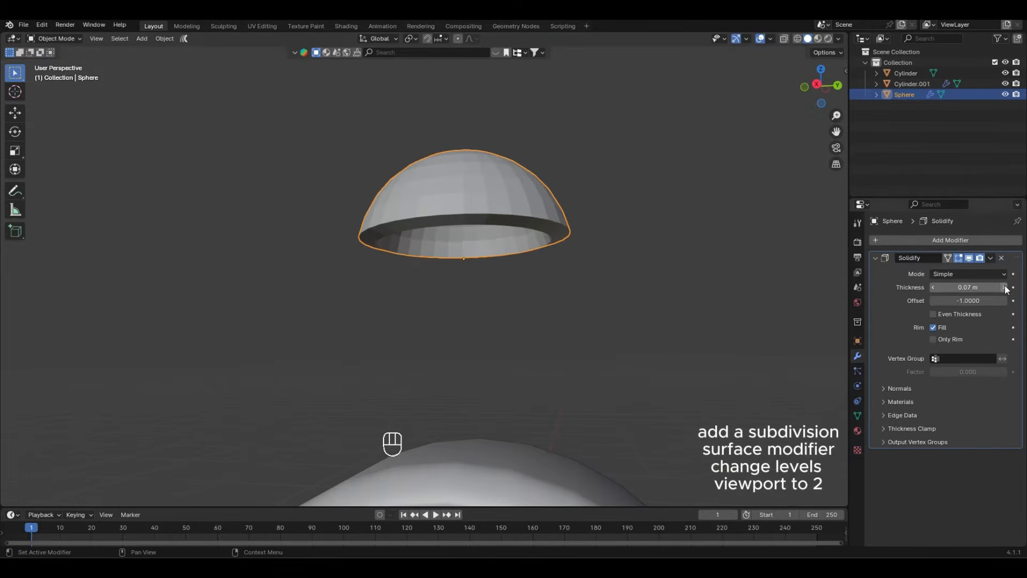
Add a Subdivision Surface modifier with 2 viewport levels to the dome and shade it smooth by angle at 30°.
{"action": "left_click", "coordinate": [967, 241]}
{"action": "type", "text": "sub"}
{"action": "left_click", "coordinate": [916, 259]}
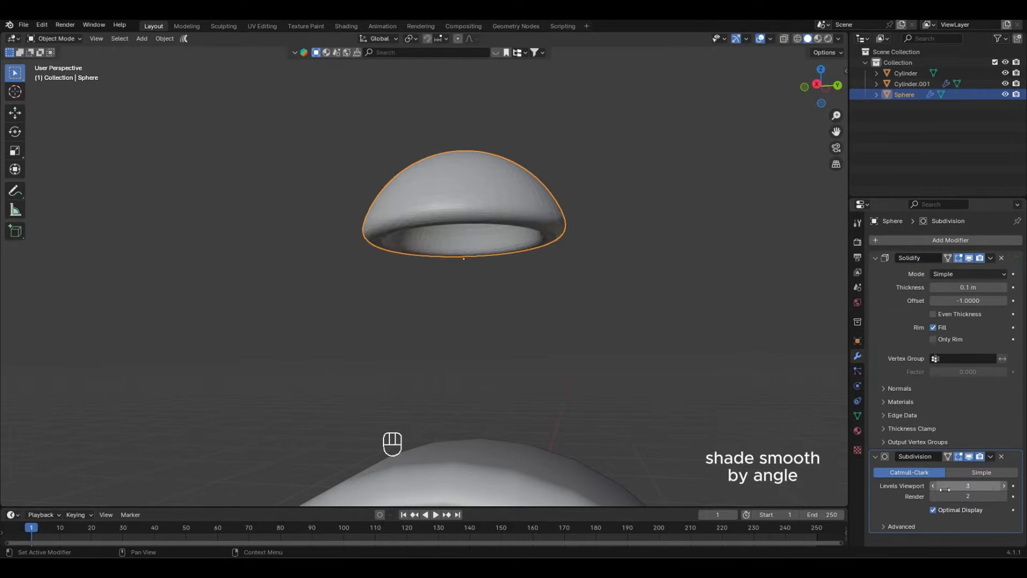
{"action": "scroll", "coordinate": [535, 284], "scroll_direction": "down", "scroll_amount": 5}
{"action": "middle_click_drag", "start_coordinate": [475, 214], "coordinate": [567, 273]}
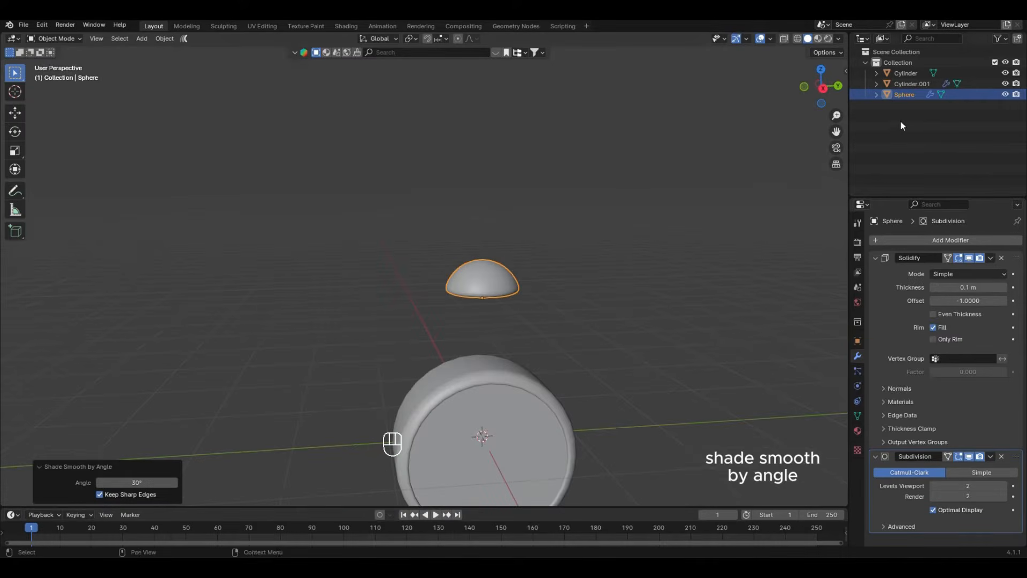
Add a cylinder, scale it down to a small stem and raise it along Z to just below the dome.
{"action": "middle_click_drag", "start_coordinate": [482, 271], "coordinate": [461, 254], "text": "shift"}
{"action": "left_click", "coordinate": [461, 255]}
{"action": "left_click", "coordinate": [141, 38]}
{"action": "mouse_move", "coordinate": [161, 50]}
{"action": "left_click", "coordinate": [277, 102]}
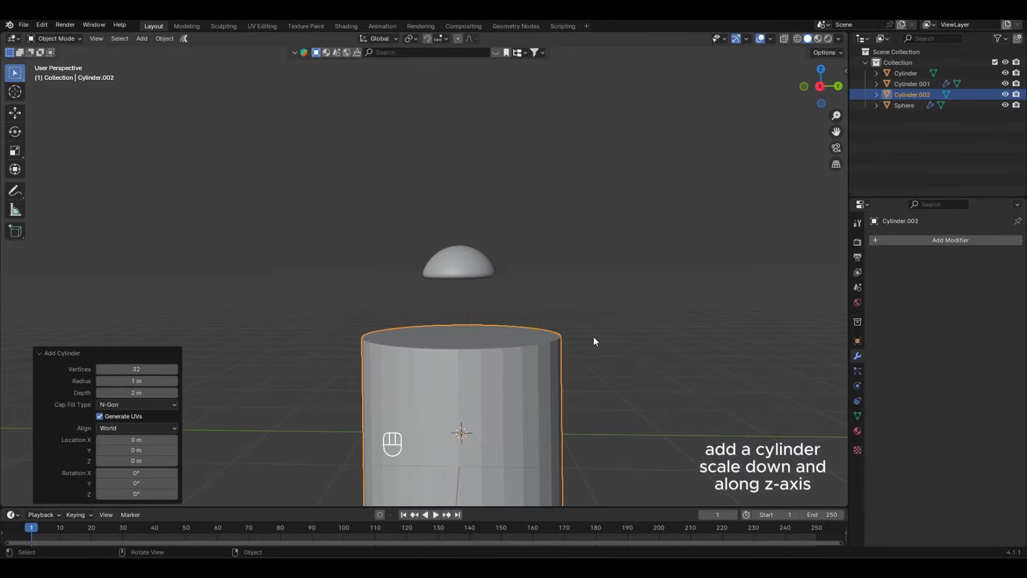
{"action": "key", "text": "s"}
{"action": "left_click", "coordinate": [459, 425]}
{"action": "key", "text": "g"}
{"action": "key", "text": "z"}
{"action": "left_click", "coordinate": [479, 292]}
Stretch the stem about 2.37 times along Z and raise it into the dome's underside.
{"action": "key", "text": "s"}
{"action": "key", "text": "z"}
{"action": "left_click", "coordinate": [496, 263]}
{"action": "key", "text": "g"}
{"action": "key", "text": "z"}
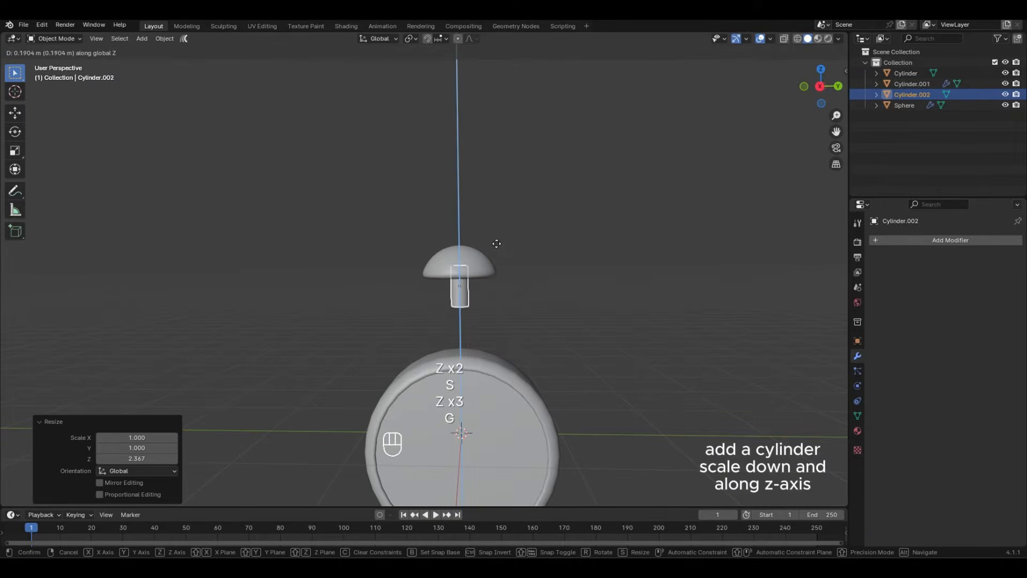
{"action": "left_click", "coordinate": [501, 229]}
{"action": "scroll", "coordinate": [510, 226], "scroll_direction": "up", "scroll_amount": 2}
{"action": "middle_click_drag", "start_coordinate": [501, 229], "coordinate": [513, 269]}
Reposition the stem along Z inside the dome and lengthen it about 1.25 times along Z.
{"action": "key", "text": "g"}
{"action": "key", "text": "z"}
{"action": "left_click", "coordinate": [505, 272]}
{"action": "key", "text": "s"}
{"action": "key", "text": "z"}
{"action": "left_click", "coordinate": [509, 247]}
{"action": "scroll", "coordinate": [510, 248], "scroll_direction": "down", "scroll_amount": 1}
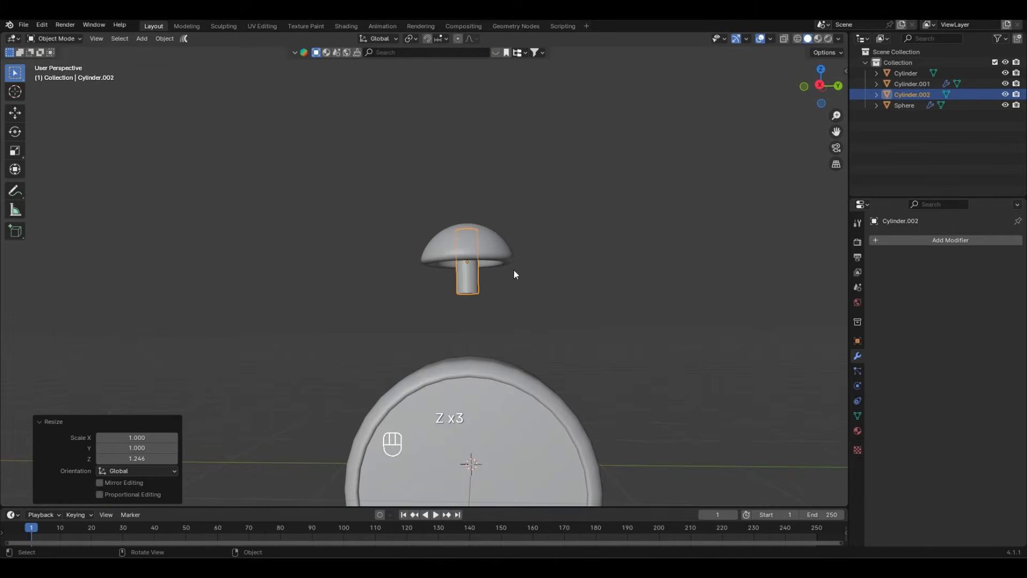
Readjust the stem's length along Z, ending with a scale of about 1.22, and shade it smooth by angle.
{"action": "key", "text": "s"}
{"action": "key", "text": "z"}
{"action": "left_click", "coordinate": [496, 269]}
{"action": "key", "text": "s"}
{"action": "key", "text": "z"}
{"action": "left_click", "coordinate": [537, 239]}
{"action": "right_click", "coordinate": [474, 270]}
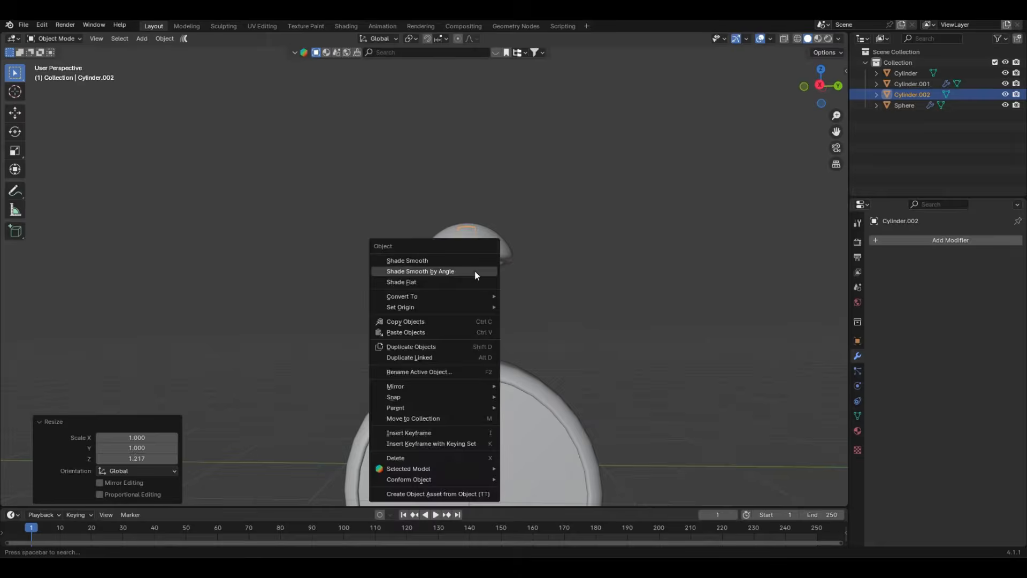
{"action": "left_click", "coordinate": [473, 270]}
Try to join the stem and the dome while the dome still has its modifiers.
{"action": "scroll", "coordinate": [458, 272], "scroll_direction": "down", "scroll_amount": 2}
{"action": "left_click", "coordinate": [457, 259], "text": "shift"}
{"action": "right_click", "coordinate": [457, 259]}
{"action": "left_click", "coordinate": [444, 284]}
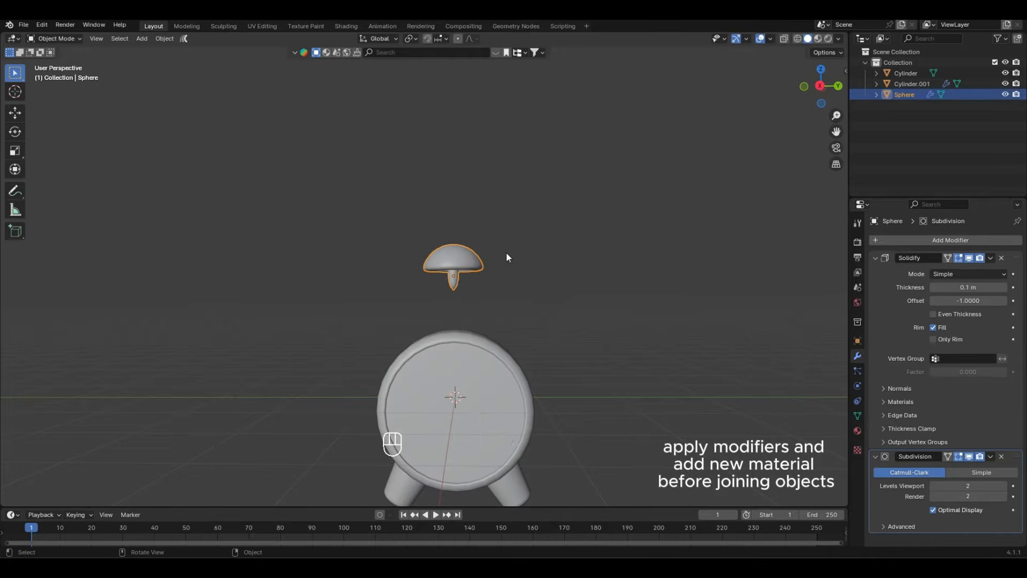
Apply the dome's Solidify and Subdivision modifiers with the stem kept as a separate object.
{"action": "left_click", "coordinate": [981, 270]}
{"action": "left_click", "coordinate": [990, 258]}
{"action": "left_click", "coordinate": [981, 270]}
{"action": "scroll", "coordinate": [627, 281], "scroll_direction": "up", "scroll_amount": 3}
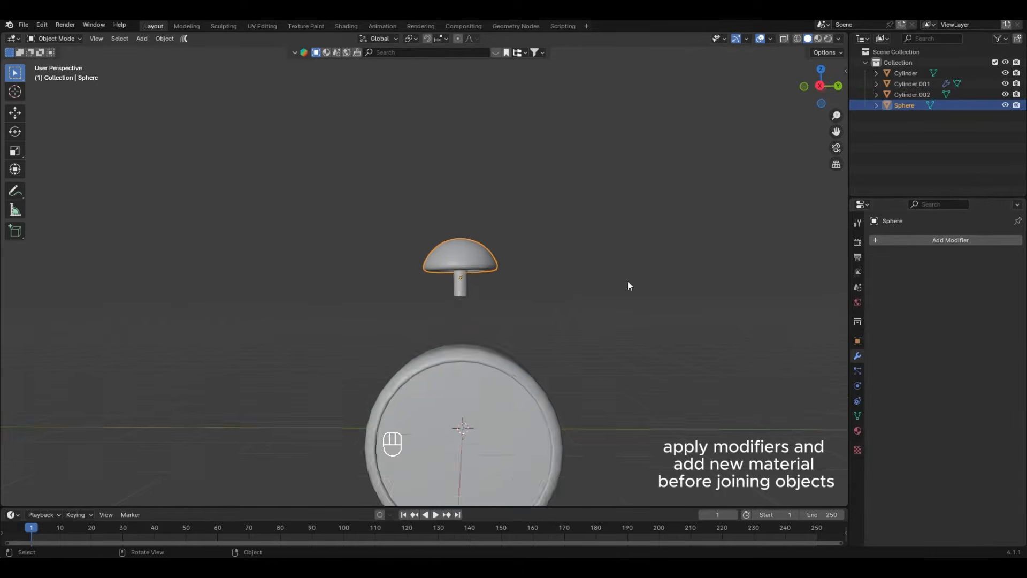
Add a new material to the dome.
{"action": "left_click", "coordinate": [479, 285]}
{"action": "middle_click_drag", "start_coordinate": [480, 286], "coordinate": [472, 284]}
{"action": "left_click", "coordinate": [465, 259], "text": "shift"}
{"action": "right_click", "coordinate": [465, 257]}
{"action": "left_click", "coordinate": [466, 259]}
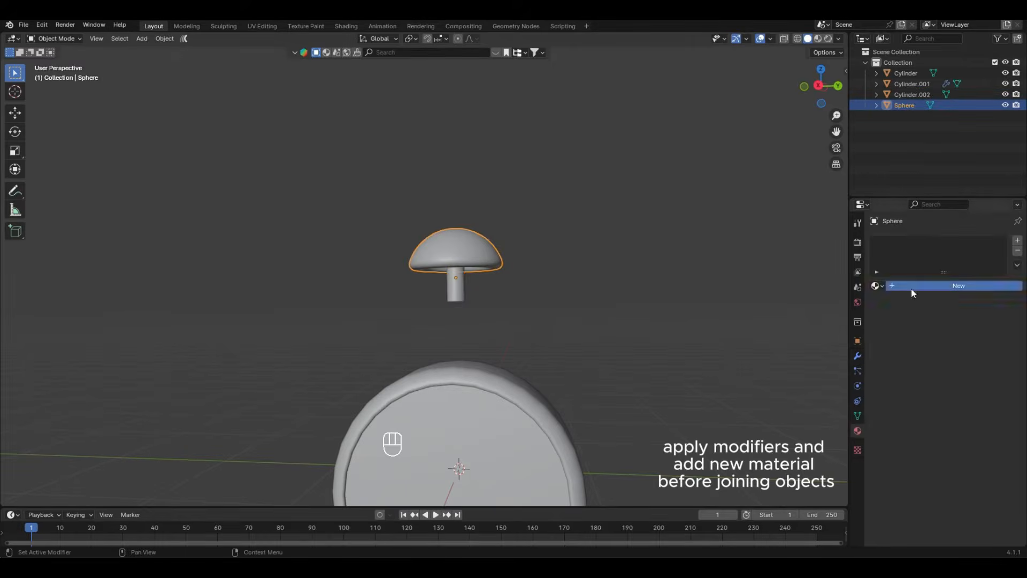
{"action": "left_click", "coordinate": [921, 285]}
Give the stem its own new material and join the dome and stem into one bell object.
{"action": "left_click", "coordinate": [456, 260], "text": "shift"}
{"action": "left_click", "coordinate": [449, 276], "text": "shift"}
{"action": "right_click", "coordinate": [448, 274]}
{"action": "left_click", "coordinate": [448, 275]}
{"action": "scroll", "coordinate": [478, 259], "scroll_direction": "down", "scroll_amount": 1}
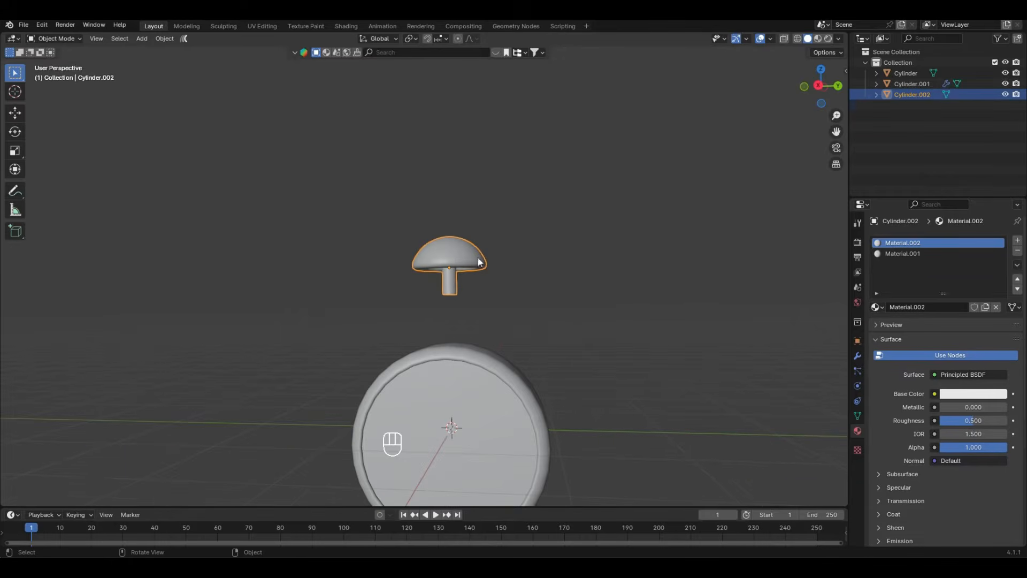
Add a UV sphere, raise it to the dome's top and scale it down to a small knob, finishing with a 0.593 scale.
{"action": "left_click", "coordinate": [141, 39]}
{"action": "mouse_move", "coordinate": [156, 50]}
{"action": "left_click", "coordinate": [266, 84]}
{"action": "key", "text": "s"}
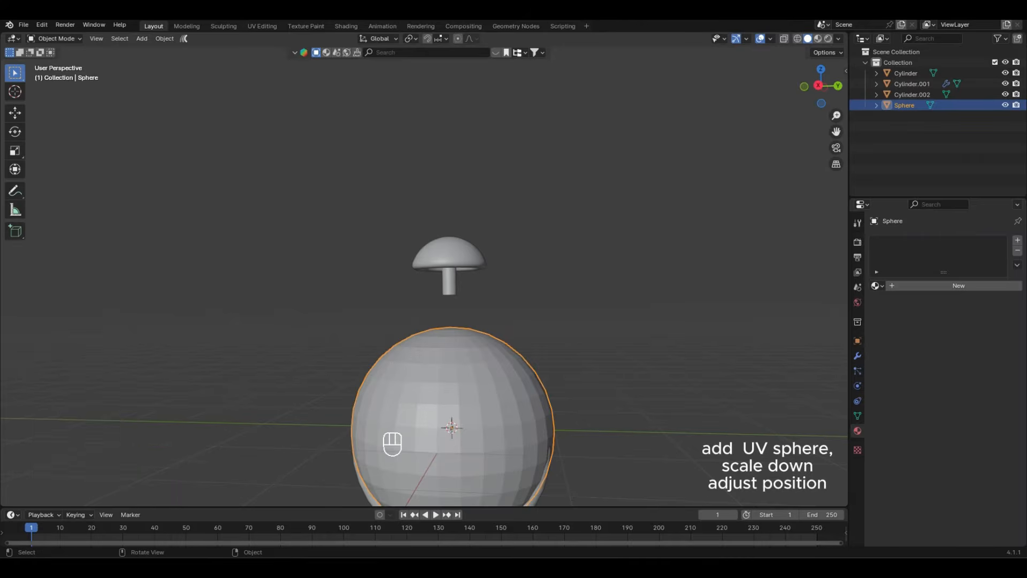
{"action": "left_click", "coordinate": [470, 403]}
{"action": "key", "text": "g"}
{"action": "key", "text": "z"}
{"action": "left_click", "coordinate": [470, 213]}
{"action": "key", "text": "s"}
{"action": "left_click", "coordinate": [502, 221]}
Seat the small sphere on the dome's top by moving it along Z and shade it smooth by angle.
{"action": "key", "text": "g"}
{"action": "key", "text": "z"}
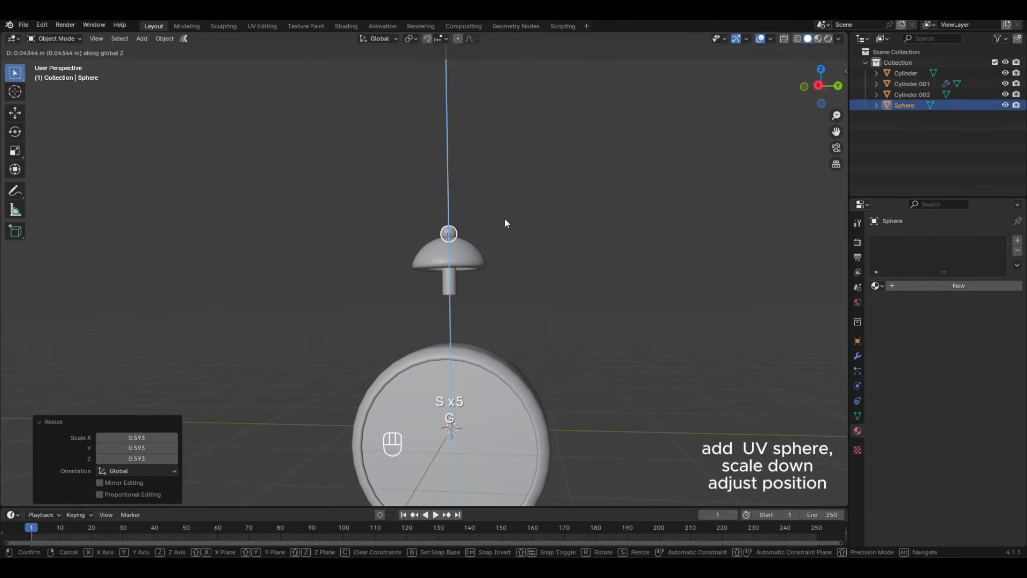
{"action": "left_click", "coordinate": [505, 218]}
{"action": "middle_click_drag", "start_coordinate": [505, 218], "coordinate": [508, 233]}
{"action": "scroll", "coordinate": [508, 233], "scroll_direction": "up", "scroll_amount": 6}
{"action": "key", "text": "g"}
{"action": "key", "text": "z"}
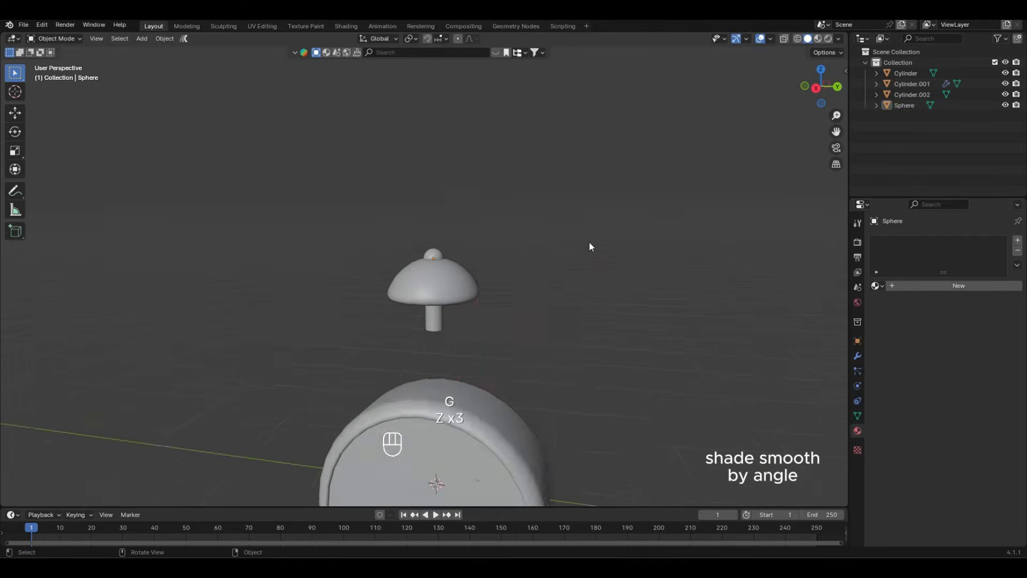
{"action": "right_click", "coordinate": [454, 258]}
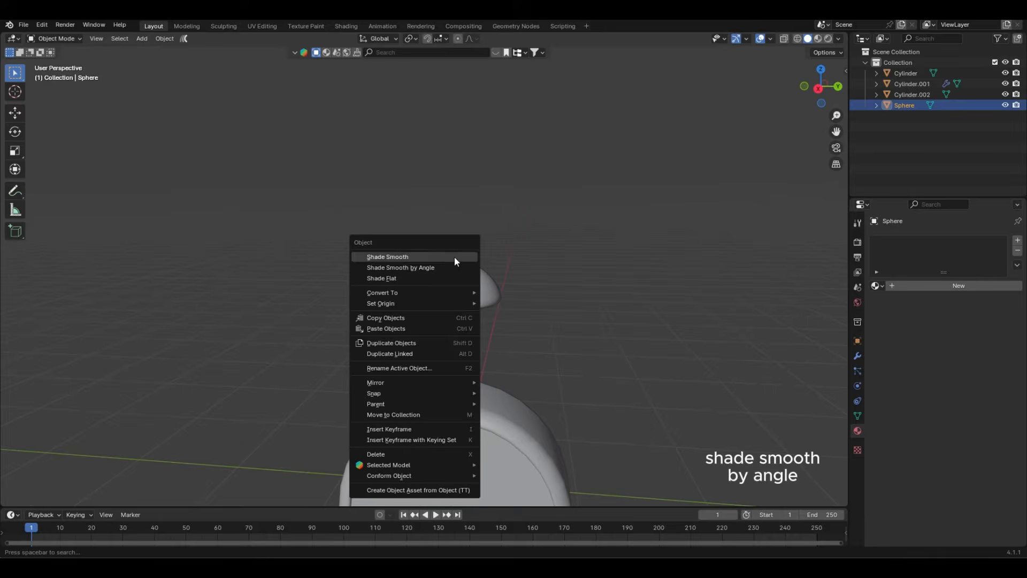
{"action": "left_click", "coordinate": [438, 267]}
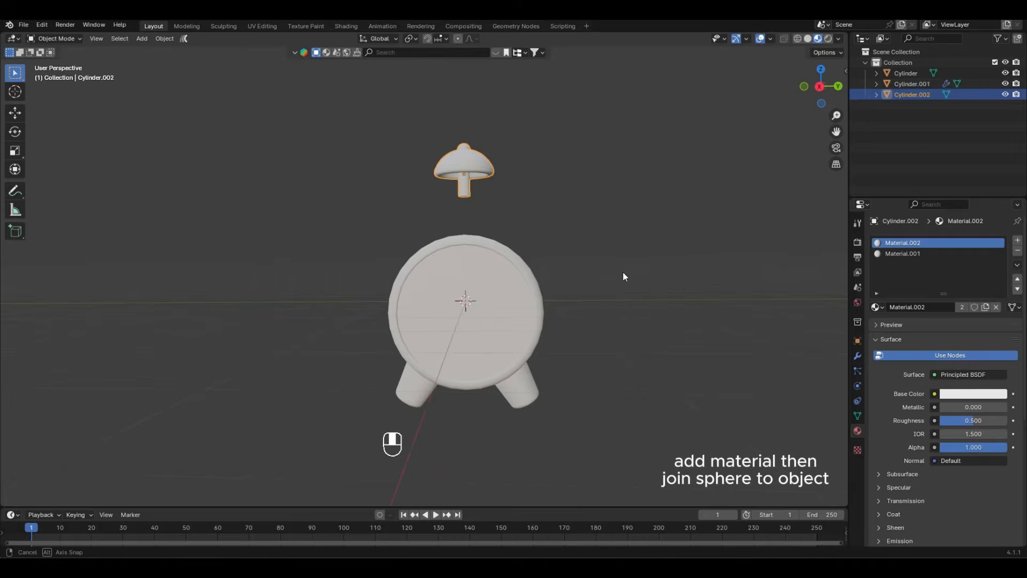
{"action": "key", "text": "g"}
{"action": "key", "text": "x"}
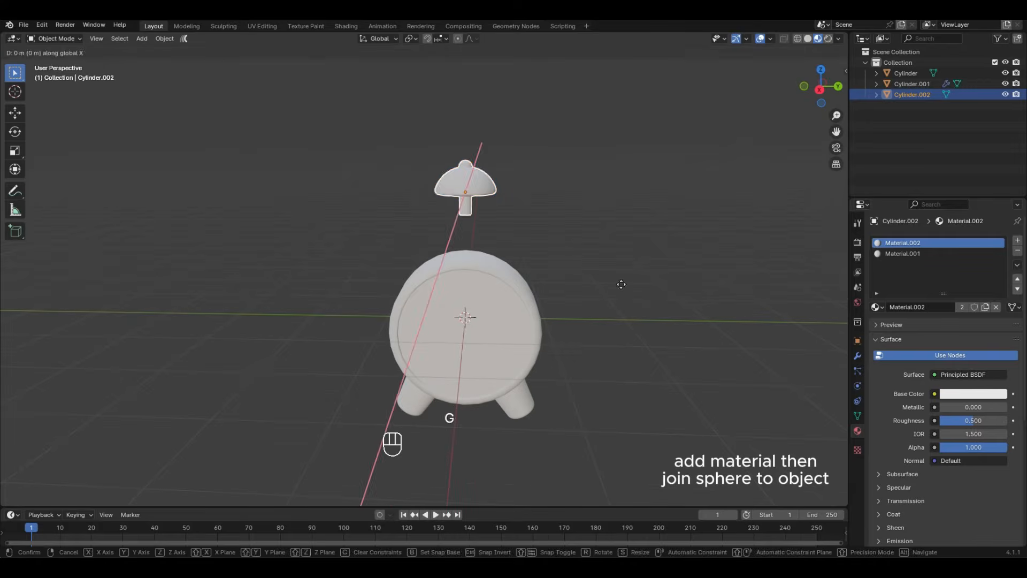
{"action": "left_click", "coordinate": [622, 291]}
{"action": "key", "text": "ctrl+z"}
Lower the bell along Z onto the clock body and move it about -0.49 m along Y.
{"action": "key", "text": "g"}
{"action": "key", "text": "z"}
{"action": "left_click", "coordinate": [627, 329]}
{"action": "key", "text": "g"}
{"action": "key", "text": "y"}
{"action": "left_click", "coordinate": [602, 316]}
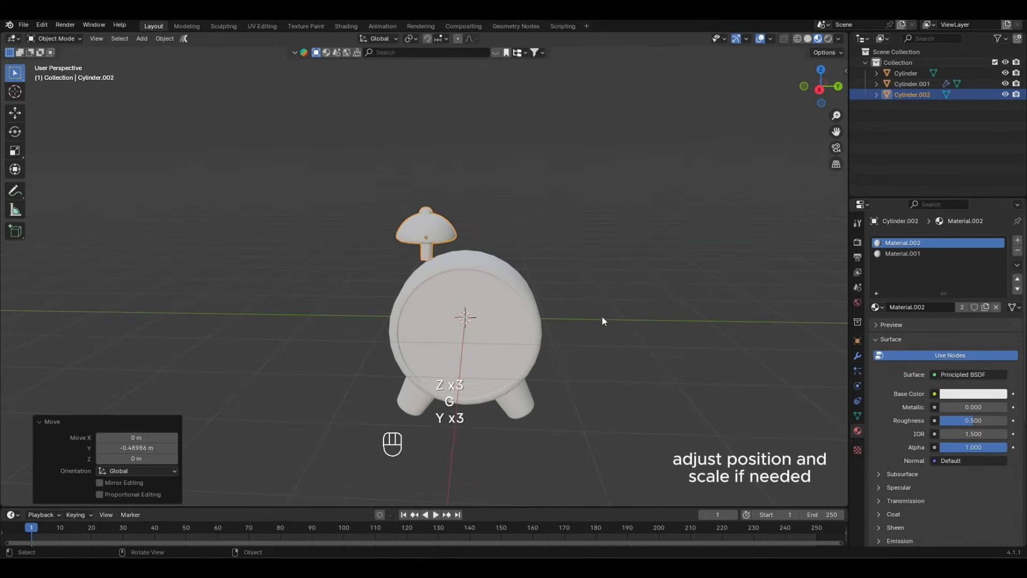
Tilt the bell 29.3° about the X axis and lower it slightly along Z toward the clock body.
{"action": "middle_click_drag", "start_coordinate": [602, 317], "coordinate": [631, 289]}
{"action": "key", "text": "r"}
{"action": "key", "text": "x"}
{"action": "left_click", "coordinate": [597, 188]}
{"action": "key", "text": "g"}
{"action": "key", "text": "z"}
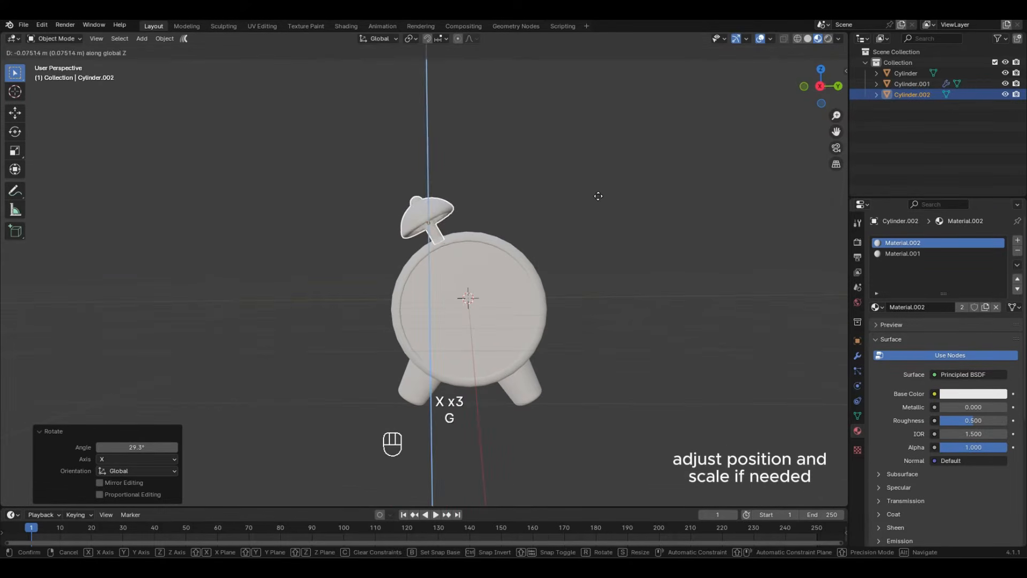
{"action": "left_click", "coordinate": [599, 198]}
Fine-tune the bell's tilt about the X axis and adjust its overall size.
{"action": "key", "text": "r"}
{"action": "key", "text": "x"}
{"action": "middle_click_drag", "start_coordinate": [603, 203], "coordinate": [529, 225]}
{"action": "left_click", "coordinate": [592, 199]}
{"action": "key", "text": "s"}
{"action": "left_click", "coordinate": [569, 211]}
Move the bell so that its stem meets the clock body's upper rim.
{"action": "key", "text": "g"}
{"action": "key", "text": "z"}
{"action": "key", "text": "z"}
{"action": "key", "text": "g"}
{"action": "left_click", "coordinate": [550, 223]}
Rescale the bell once more to suit the clock body's proportions.
{"action": "left_click", "coordinate": [622, 219]}
{"action": "scroll", "coordinate": [626, 219], "scroll_direction": "down", "scroll_amount": 1}
{"action": "left_click", "coordinate": [428, 232]}
{"action": "key", "text": "s"}
{"action": "left_click", "coordinate": [493, 207]}
{"action": "left_click", "coordinate": [567, 215]}
{"action": "scroll", "coordinate": [423, 211], "scroll_direction": "up", "scroll_amount": 1}
Add a Mirror modifier to the bell on the Y axis only, with the clock body as the mirror object.
{"action": "left_click", "coordinate": [411, 238]}
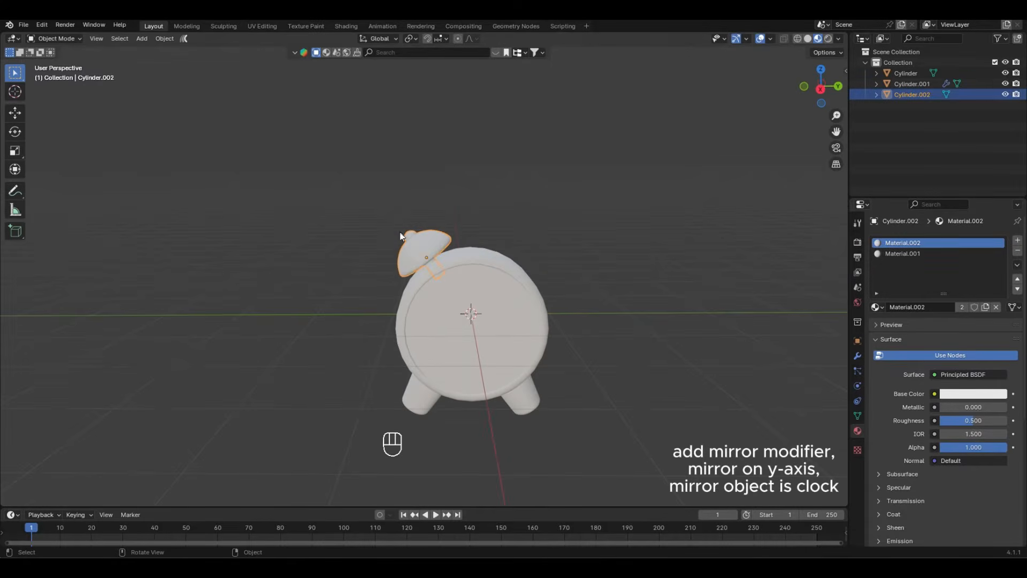
{"action": "left_click", "coordinate": [857, 355]}
{"action": "left_click", "coordinate": [931, 240]}
{"action": "left_click", "coordinate": [889, 238]}
{"action": "left_click", "coordinate": [890, 275]}
{"action": "left_click", "coordinate": [943, 274]}
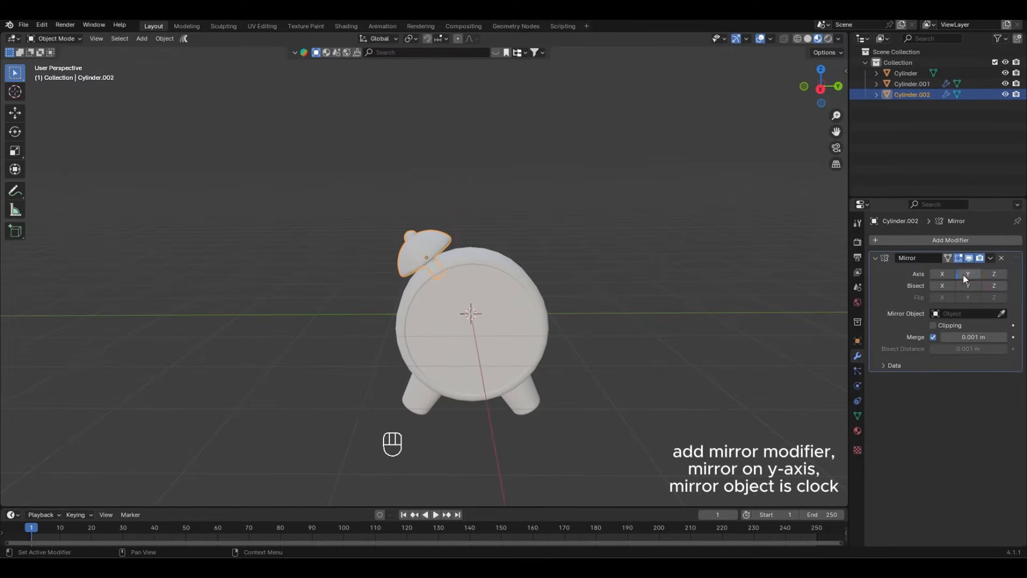
{"action": "left_click", "coordinate": [640, 254]}
{"action": "scroll", "coordinate": [642, 256], "scroll_direction": "down", "scroll_amount": 2}
{"action": "middle_click_drag", "start_coordinate": [642, 256], "coordinate": [647, 259]}
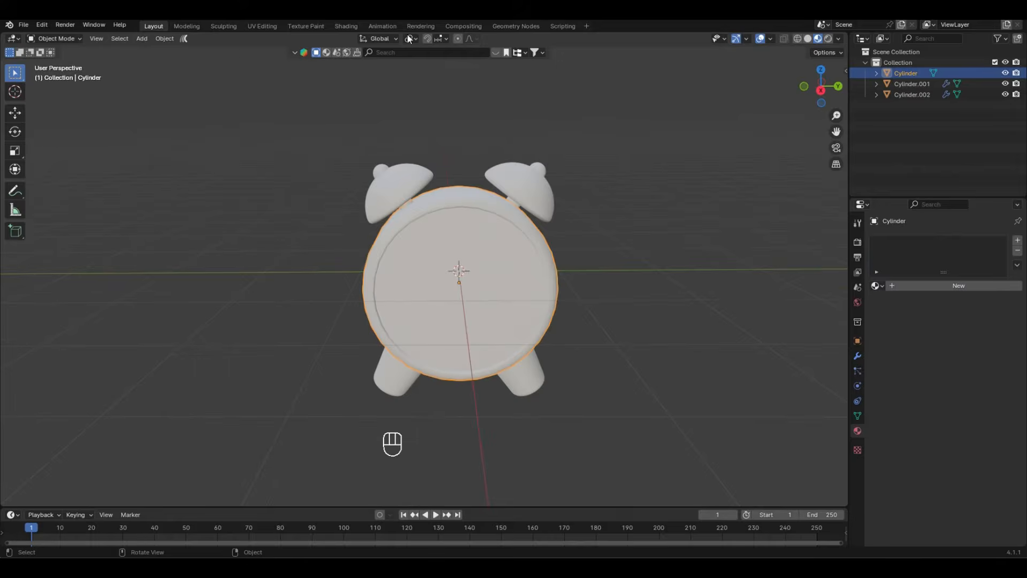
Add a cylinder at the clock's centre and scale it, including along Z, into a small slim post.
{"action": "left_click", "coordinate": [141, 38]}
{"action": "mouse_move", "coordinate": [218, 51]}
{"action": "left_click", "coordinate": [257, 102]}
{"action": "key", "text": "s"}
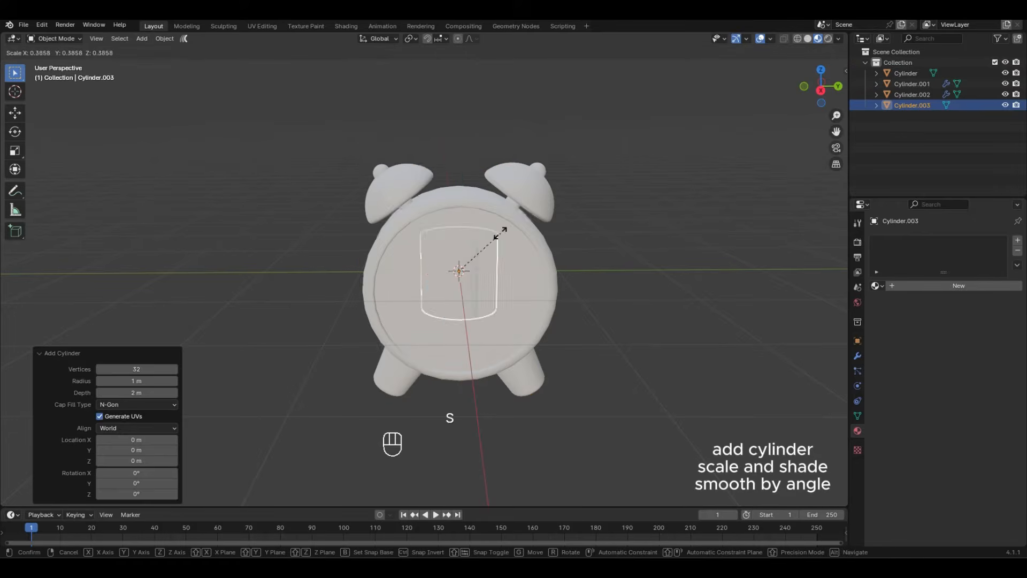
{"action": "left_click", "coordinate": [461, 265]}
{"action": "key", "text": "s"}
{"action": "key", "text": "z"}
{"action": "left_click", "coordinate": [476, 245]}
{"action": "key", "text": "s"}
{"action": "left_click", "coordinate": [474, 249]}
Raise the post about 0.87 m along Z between the two bells and shade it smooth by angle at 30°.
{"action": "key", "text": "g"}
{"action": "key", "text": "z"}
{"action": "left_click", "coordinate": [484, 166]}
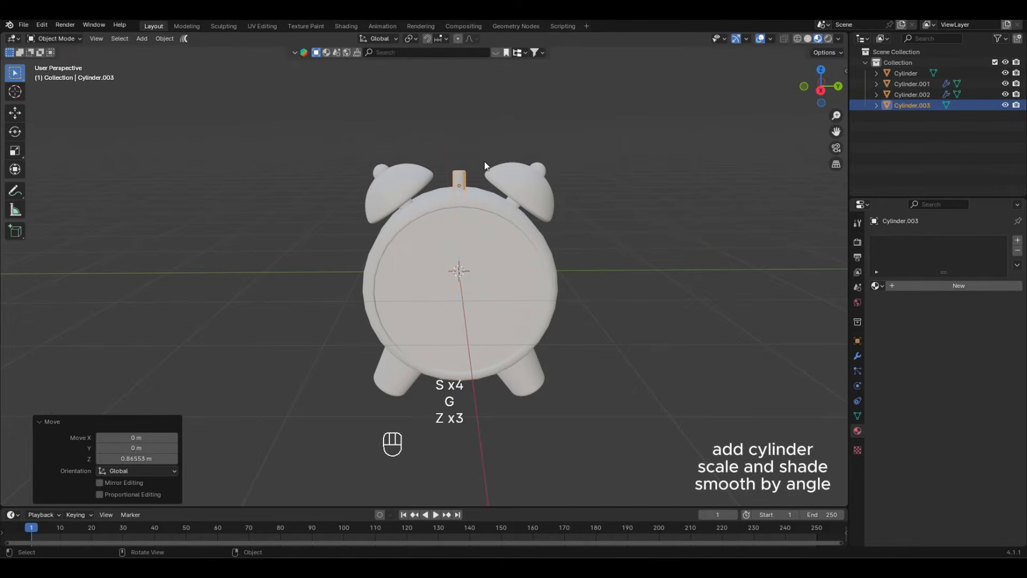
{"action": "scroll", "coordinate": [585, 162], "scroll_direction": "up", "scroll_amount": 1}
{"action": "middle_click_drag", "start_coordinate": [562, 166], "coordinate": [561, 179]}
{"action": "left_click", "coordinate": [470, 188]}
{"action": "right_click", "coordinate": [598, 163]}
{"action": "left_click", "coordinate": [627, 175]}
{"action": "scroll", "coordinate": [628, 175], "scroll_direction": "down", "scroll_amount": 1}
{"action": "left_click_drag", "start_coordinate": [836, 132], "coordinate": [739, 139]}
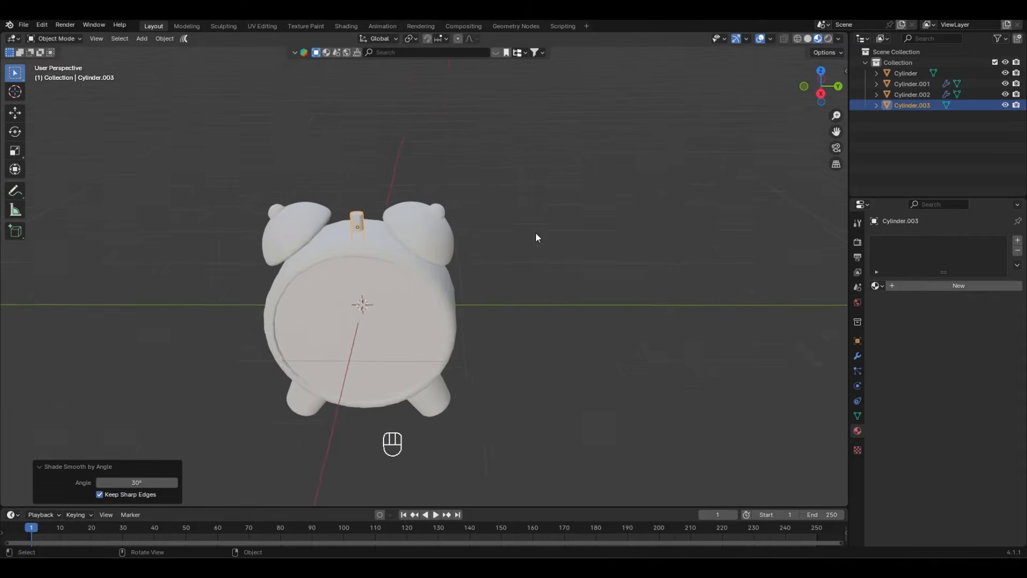
Rescale the central post and shift it along Z to fit between the two bells.
{"action": "scroll", "coordinate": [535, 232], "scroll_direction": "up", "scroll_amount": 1}
{"action": "key", "text": "s"}
{"action": "key", "text": "s"}
{"action": "key", "text": "s"}
{"action": "left_click", "coordinate": [332, 204]}
{"action": "key", "text": "g"}
{"action": "key", "text": "z"}
{"action": "key", "text": "z"}
{"action": "left_click", "coordinate": [337, 208]}
{"action": "left_click", "coordinate": [406, 219]}
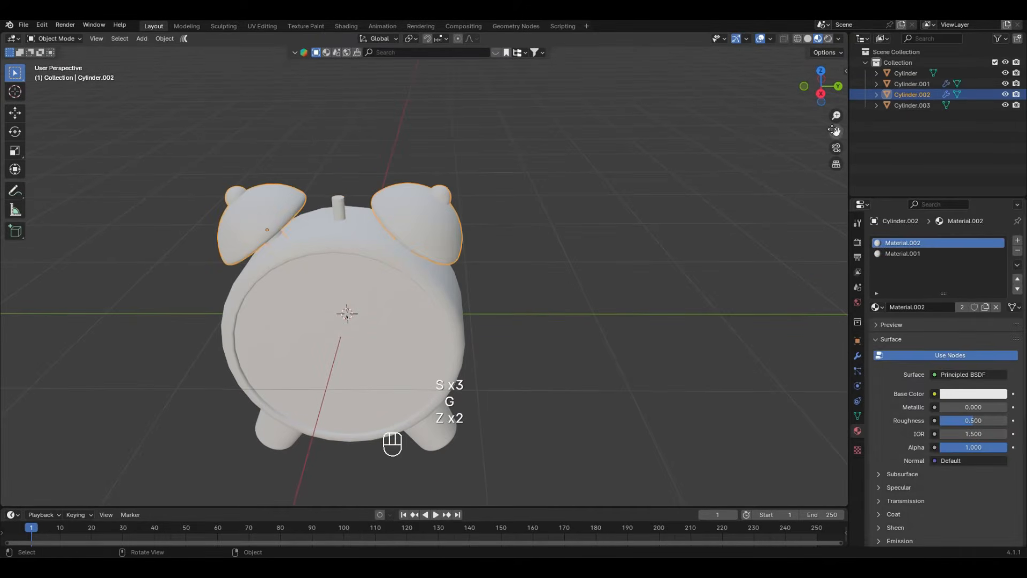
{"action": "left_click_drag", "start_coordinate": [836, 132], "coordinate": [902, 156]}
{"action": "left_click", "coordinate": [413, 230]}
Add a cube at the clock's centre, scale it down and raise it about 1.07 m along Z onto the post.
{"action": "left_click", "coordinate": [142, 39]}
{"action": "mouse_move", "coordinate": [218, 51]}
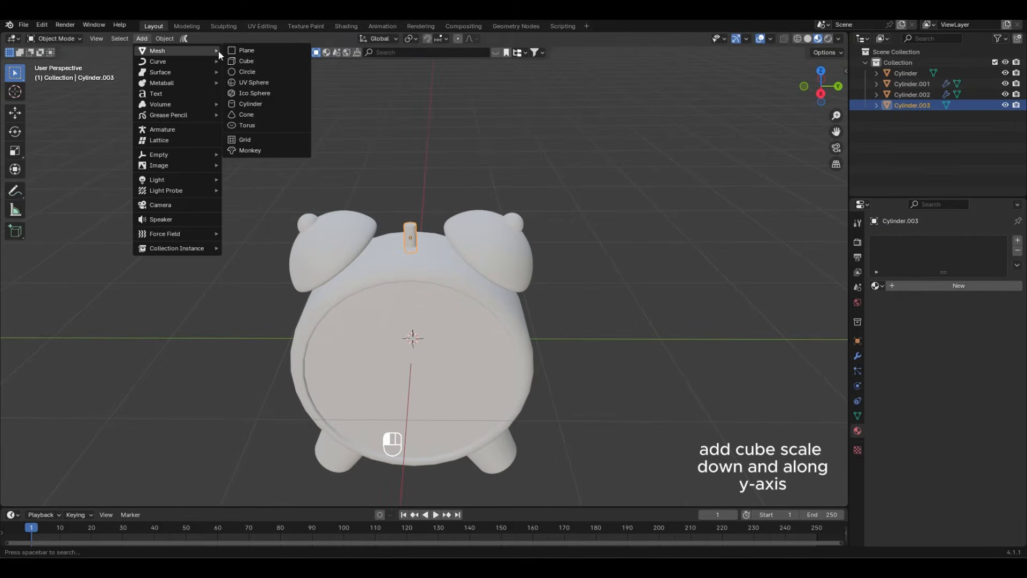
{"action": "left_click", "coordinate": [273, 65]}
{"action": "key", "text": "s"}
{"action": "left_click", "coordinate": [434, 332]}
{"action": "key", "text": "g"}
{"action": "key", "text": "z"}
{"action": "left_click", "coordinate": [440, 210]}
Stretch the cube along Y into a wide cap for the post and fine-tune its overall size.
{"action": "key", "text": "s"}
{"action": "key", "text": "y"}
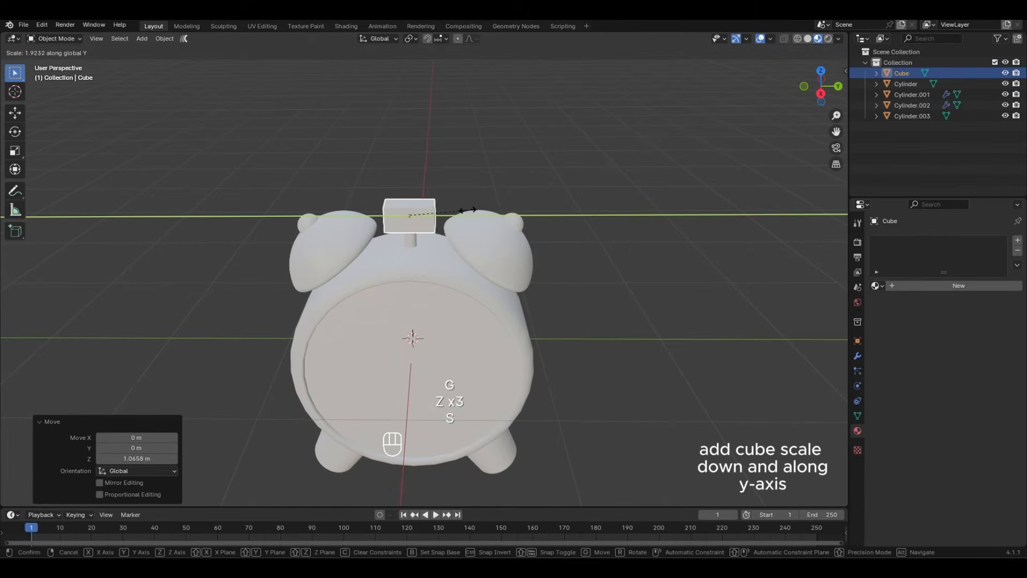
{"action": "left_click", "coordinate": [471, 209]}
{"action": "key", "text": "s"}
{"action": "left_click", "coordinate": [459, 212]}
{"action": "middle_click_drag", "start_coordinate": [461, 213], "coordinate": [447, 182]}
{"action": "scroll", "coordinate": [497, 185], "scroll_direction": "up", "scroll_amount": 1}
{"action": "key", "text": "s"}
{"action": "left_click", "coordinate": [499, 166]}
Apply the cap's scale and bevel all its edges in Edit Mode with 5 segments.
{"action": "scroll", "coordinate": [426, 241], "scroll_direction": "up", "scroll_amount": 3}
{"action": "key", "text": "ctrl+a"}
{"action": "left_click", "coordinate": [425, 242]}
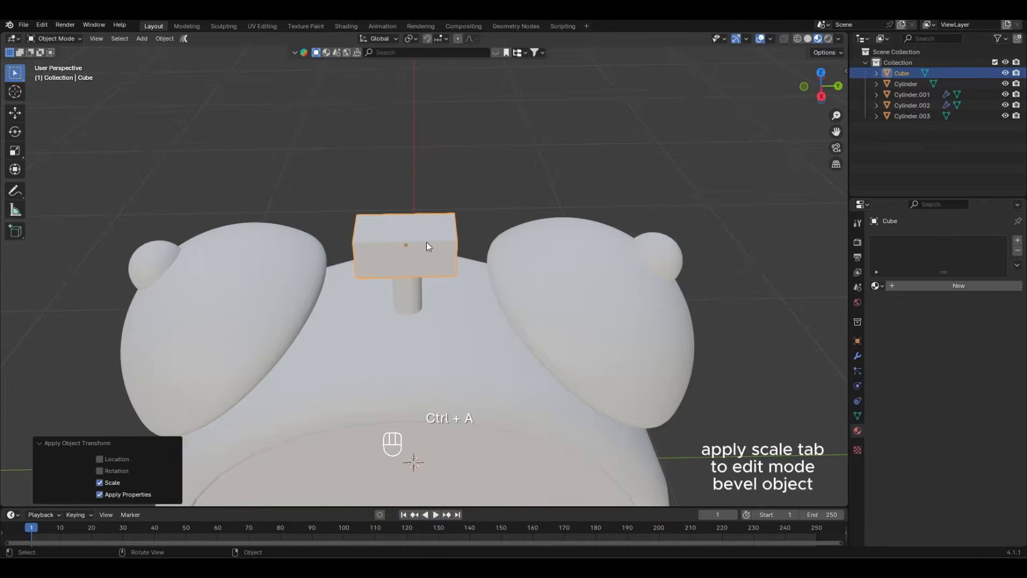
{"action": "key", "text": "Tab"}
{"action": "left_click_drag", "start_coordinate": [405, 198], "coordinate": [405, 188]}
{"action": "left_click", "coordinate": [175, 343]}
{"action": "left_click", "coordinate": [392, 286]}
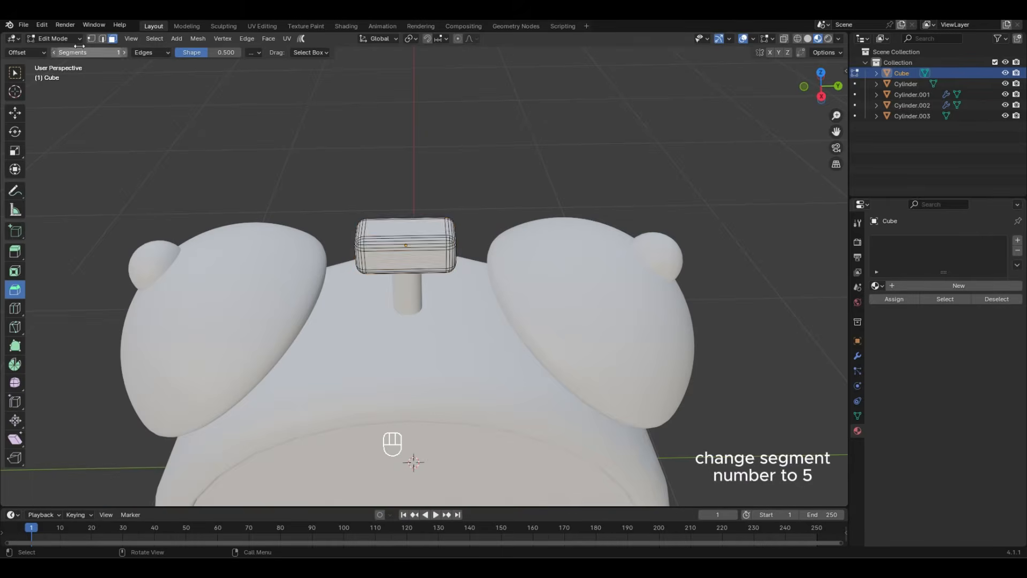
Return to Object Mode and shade the bevelled cap smooth.
{"action": "key", "text": "Tab"}
{"action": "right_click", "coordinate": [392, 259]}
{"action": "left_click", "coordinate": [424, 259]}
Lower the cap and the post together by about 0.05 m along Z, closer to the clock body.
{"action": "middle_click_drag", "start_coordinate": [509, 257], "coordinate": [516, 205]}
{"action": "scroll", "coordinate": [516, 205], "scroll_direction": "down", "scroll_amount": 5}
{"action": "left_click", "coordinate": [435, 177], "text": "shift"}
{"action": "middle_click_drag", "start_coordinate": [458, 162], "coordinate": [447, 166]}
{"action": "key", "text": "g"}
{"action": "key", "text": "z"}
{"action": "key", "text": "z"}
{"action": "key", "text": "z"}
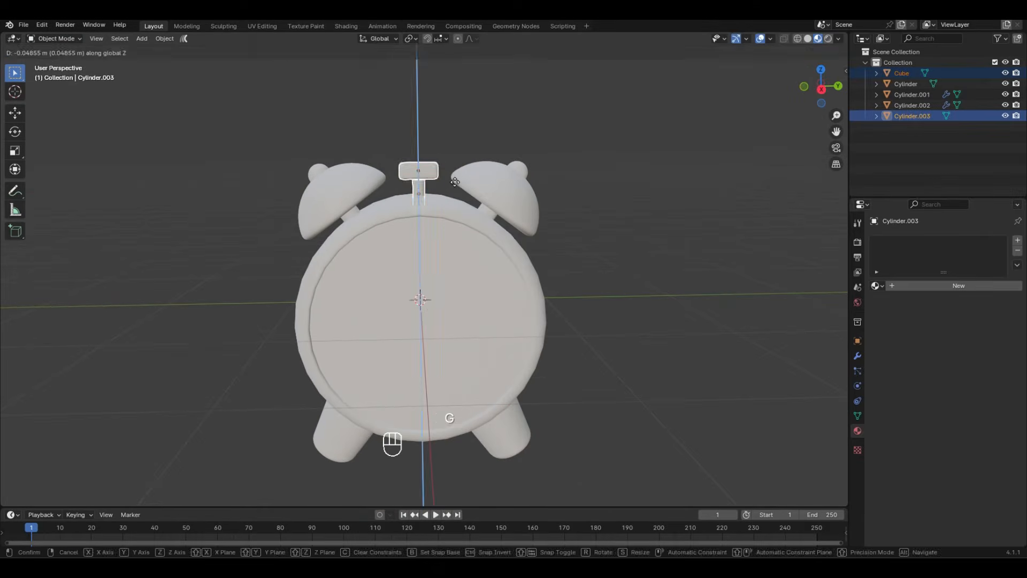
{"action": "left_click", "coordinate": [455, 181]}
{"action": "left_click", "coordinate": [532, 136]}
{"action": "scroll", "coordinate": [532, 136], "scroll_direction": "down", "scroll_amount": 2}
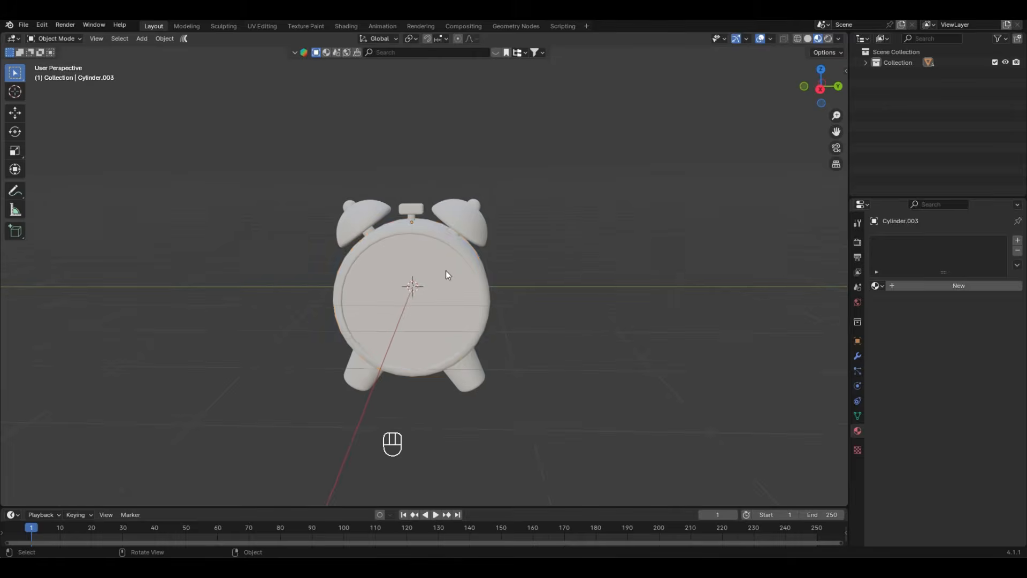
Separate the front dial face of the clock body into its own object by selection.
{"action": "left_click", "coordinate": [445, 270]}
{"action": "key", "text": "Tab"}
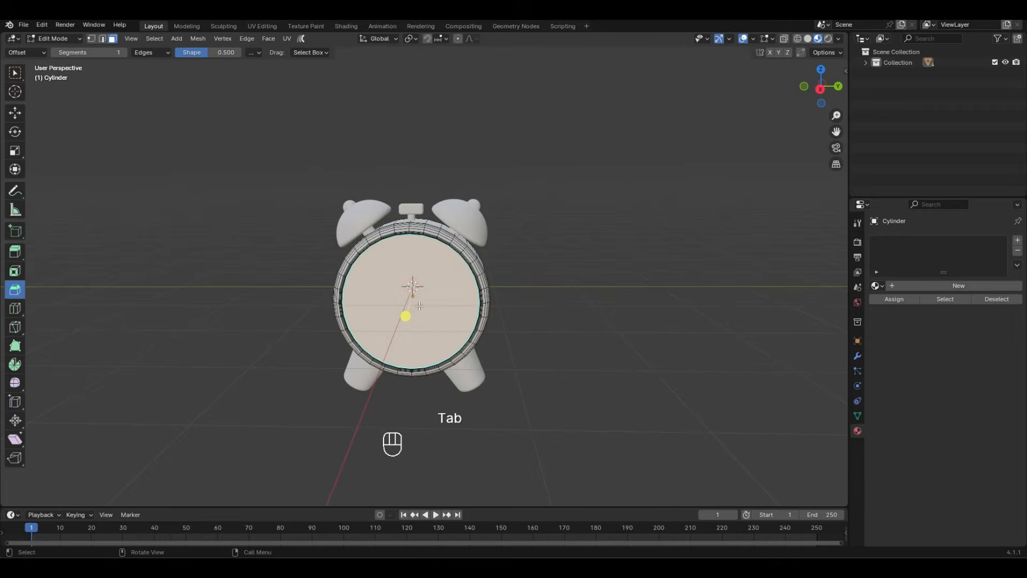
{"action": "key", "text": "shift+s"}
{"action": "right_click", "coordinate": [418, 307]}
{"action": "scroll", "coordinate": [419, 306], "scroll_direction": "up", "scroll_amount": 1}
{"action": "right_click", "coordinate": [447, 261]}
{"action": "mouse_move", "coordinate": [431, 435]}
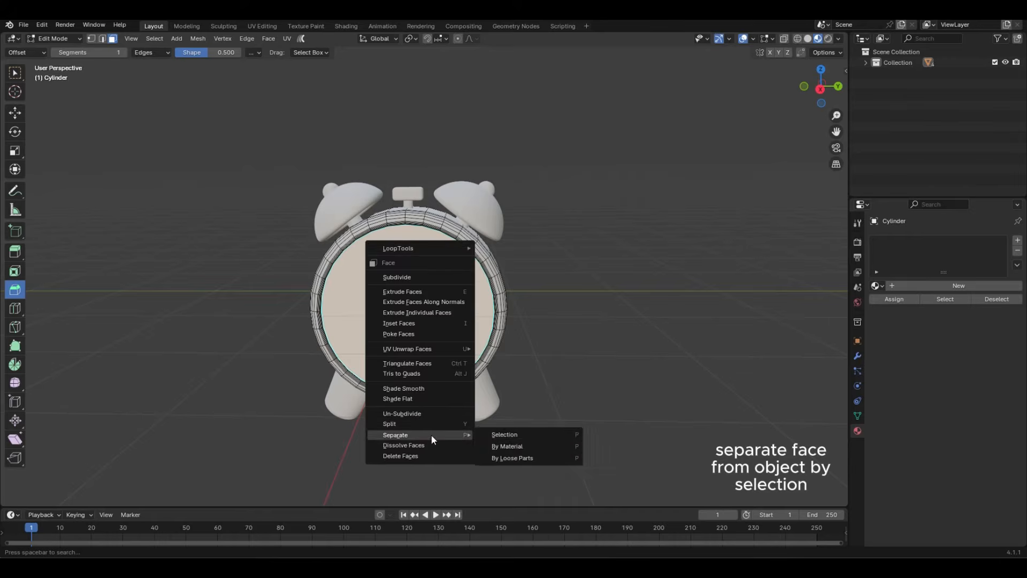
{"action": "left_click", "coordinate": [503, 434]}
Edit the separated dial face and snap the 3D cursor to its centre.
{"action": "scroll", "coordinate": [529, 267], "scroll_direction": "down", "scroll_amount": 2}
{"action": "left_click", "coordinate": [64, 38]}
{"action": "left_click", "coordinate": [57, 52]}
{"action": "left_click", "coordinate": [452, 302]}
{"action": "mouse_move", "coordinate": [462, 306]}
{"action": "middle_mouse_down"}
{"action": "mouse_move", "coordinate": [424, 310]}
{"action": "mouse_move", "coordinate": [444, 304]}
{"action": "middle_mouse_up"}
{"action": "scroll", "coordinate": [412, 303], "scroll_direction": "up", "scroll_amount": 5}
{"action": "key", "text": "Tab"}
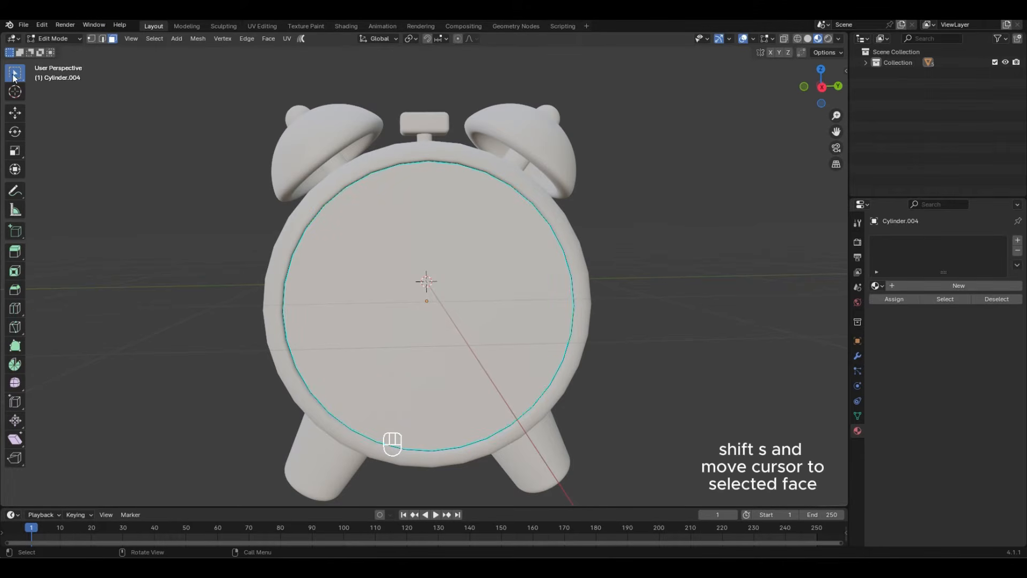
{"action": "scroll", "coordinate": [426, 289], "scroll_direction": "down", "scroll_amount": 2}
{"action": "scroll", "coordinate": [426, 289], "scroll_direction": "up", "scroll_amount": 2}
{"action": "middle_click_drag", "start_coordinate": [407, 288], "coordinate": [423, 291]}
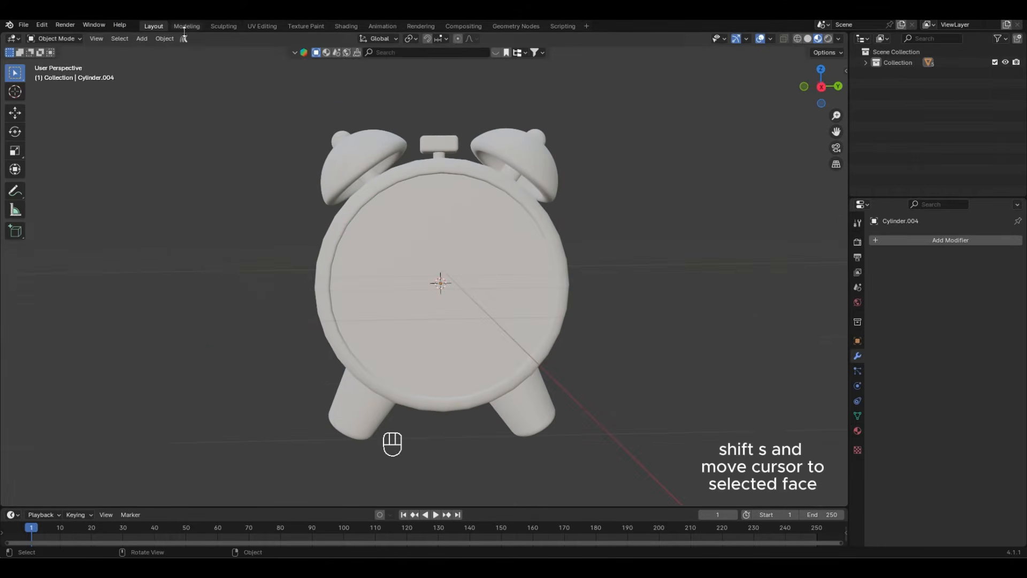
Add a UV sphere at the centre of the dial and scale it down to 0.092.
{"action": "left_click", "coordinate": [142, 39]}
{"action": "mouse_move", "coordinate": [160, 50]}
{"action": "left_click", "coordinate": [252, 87]}
{"action": "key", "text": "s"}
{"action": "key", "text": "s"}
{"action": "key", "text": "s"}
{"action": "left_click", "coordinate": [455, 277]}
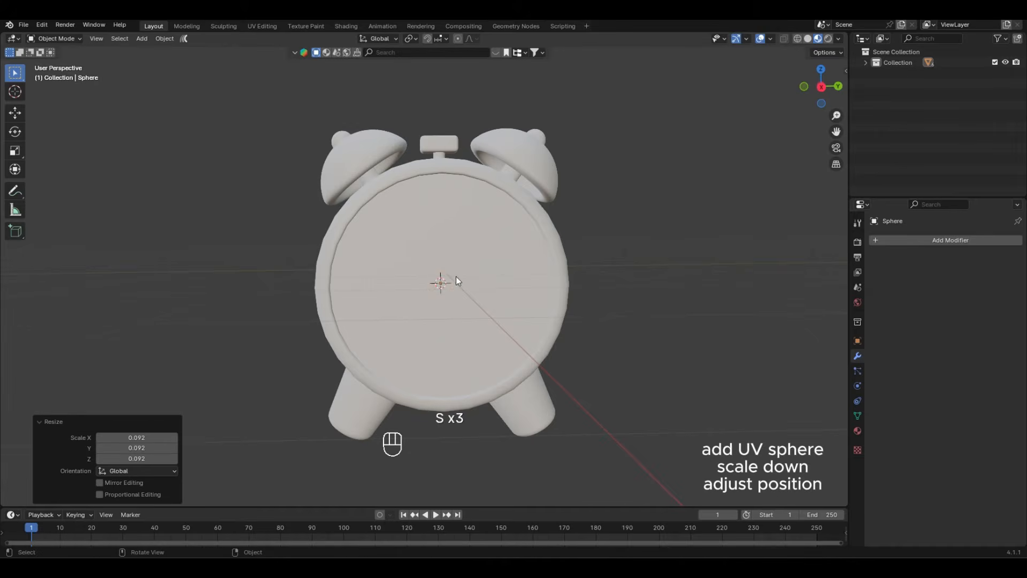
Move the sphere along X to sit on the front of the dial and adjust its size.
{"action": "middle_click_drag", "start_coordinate": [455, 277], "coordinate": [658, 260]}
{"action": "key", "text": "g"}
{"action": "key", "text": "x"}
{"action": "key", "text": "x"}
{"action": "key", "text": "x"}
{"action": "key", "text": "x"}
{"action": "left_click", "coordinate": [376, 259]}
{"action": "key", "text": "s"}
{"action": "left_click", "coordinate": [496, 289]}
{"action": "key", "text": "g"}
{"action": "key", "text": "x"}
{"action": "left_click", "coordinate": [343, 282]}
Shade the sphere smooth and snap the 3D cursor to it.
{"action": "right_click", "coordinate": [423, 279]}
{"action": "left_click", "coordinate": [423, 277]}
{"action": "middle_click_drag", "start_coordinate": [477, 309], "coordinate": [491, 276]}
{"action": "left_click", "coordinate": [445, 282]}
{"action": "key", "text": "shift+s"}
{"action": "left_click", "coordinate": [448, 338]}
{"action": "scroll", "coordinate": [488, 291], "scroll_direction": "up", "scroll_amount": 2}
{"action": "scroll", "coordinate": [509, 141], "scroll_direction": "down", "scroll_amount": 4}
Add a cube at the sphere, scale it down and stretch it to 3.18 along Z as a clock hand.
{"action": "left_click", "coordinate": [141, 39]}
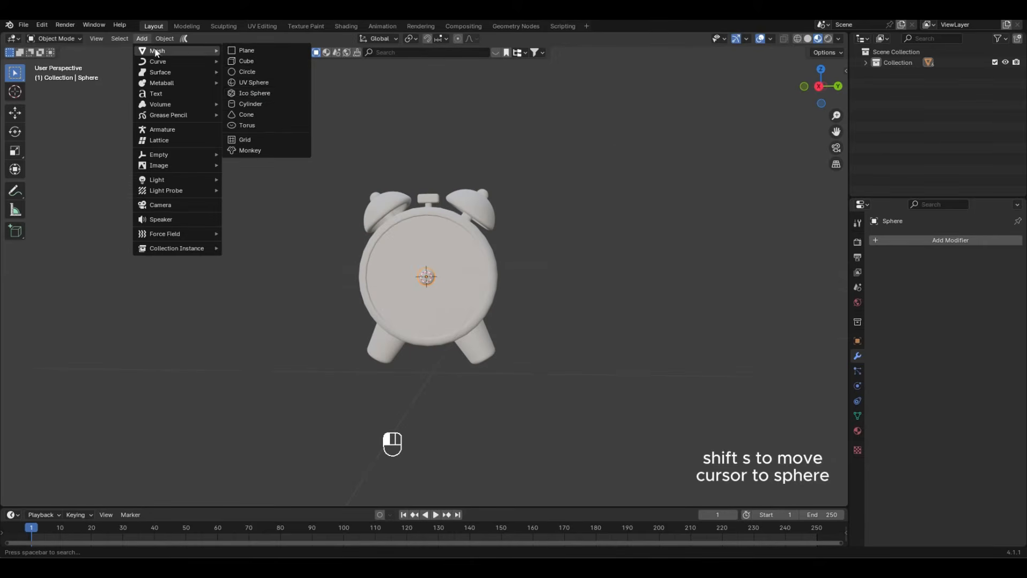
{"action": "left_click", "coordinate": [243, 63]}
{"action": "key", "text": "s"}
{"action": "left_click", "coordinate": [441, 277]}
{"action": "key", "text": "s"}
{"action": "key", "text": "z"}
{"action": "left_click", "coordinate": [445, 236]}
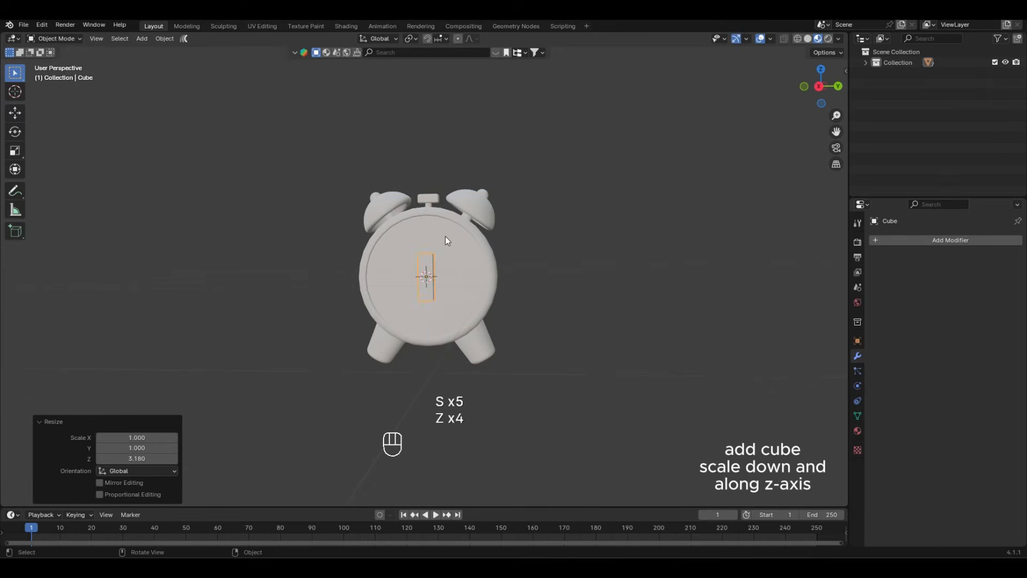
{"action": "key", "text": "s"}
{"action": "left_click", "coordinate": [460, 255]}
Flatten the clock hand by scaling it to 0.36 along X.
{"action": "scroll", "coordinate": [404, 292], "scroll_direction": "up", "scroll_amount": 5}
{"action": "middle_click_drag", "start_coordinate": [471, 267], "coordinate": [489, 312]}
{"action": "key", "text": "s"}
{"action": "key", "text": "x"}
{"action": "left_click", "coordinate": [353, 294]}
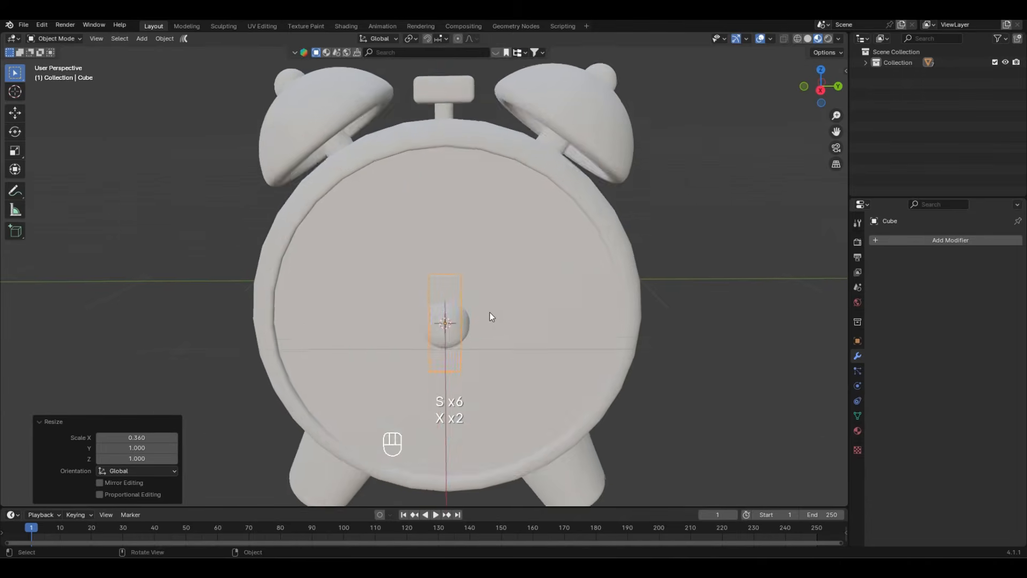
Move the clock hand up along Z above the sphere and adjust its position against the dial.
{"action": "scroll", "coordinate": [490, 312], "scroll_direction": "down", "scroll_amount": 1}
{"action": "key", "text": "g"}
{"action": "key", "text": "z"}
{"action": "left_click", "coordinate": [484, 263]}
{"action": "middle_click_drag", "start_coordinate": [484, 263], "coordinate": [454, 238]}
{"action": "key", "text": "g"}
{"action": "left_click", "coordinate": [406, 250]}
{"action": "left_click", "coordinate": [454, 238]}
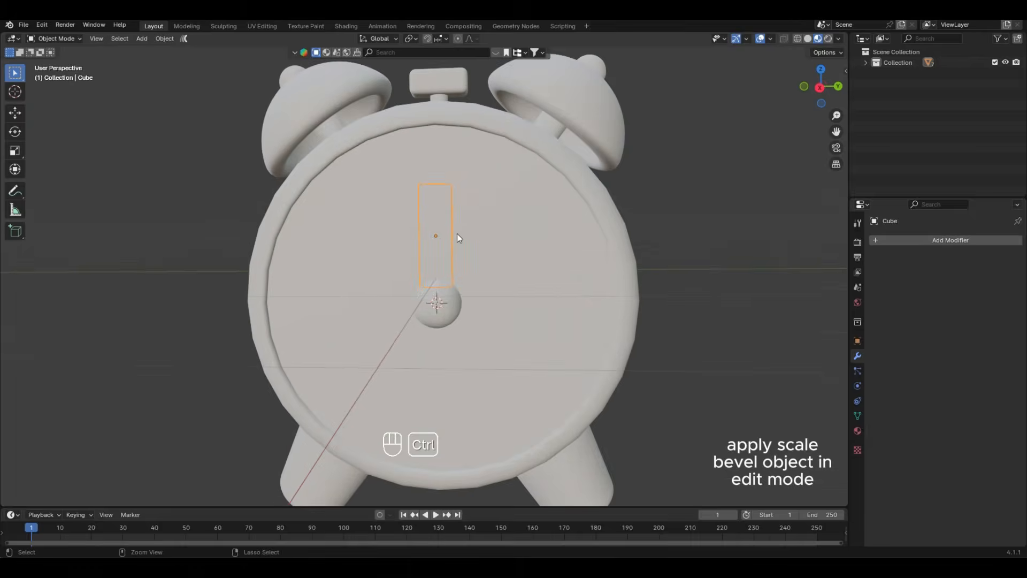
Apply the clock hand's scale and bevel its edges in Edit Mode with 3 segments.
{"action": "key", "text": "ctrl+a"}
{"action": "left_click", "coordinate": [453, 229]}
{"action": "scroll", "coordinate": [448, 233], "scroll_direction": "down", "scroll_amount": 1}
{"action": "middle_click_drag", "start_coordinate": [450, 227], "coordinate": [19, 294]}
{"action": "key", "text": "Tab"}
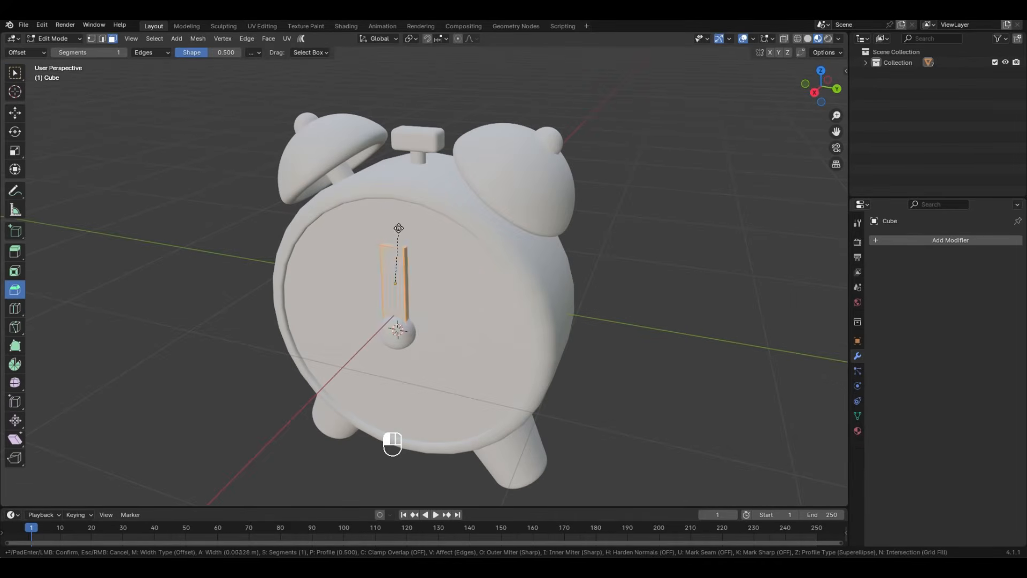
{"action": "left_click", "coordinate": [399, 224]}
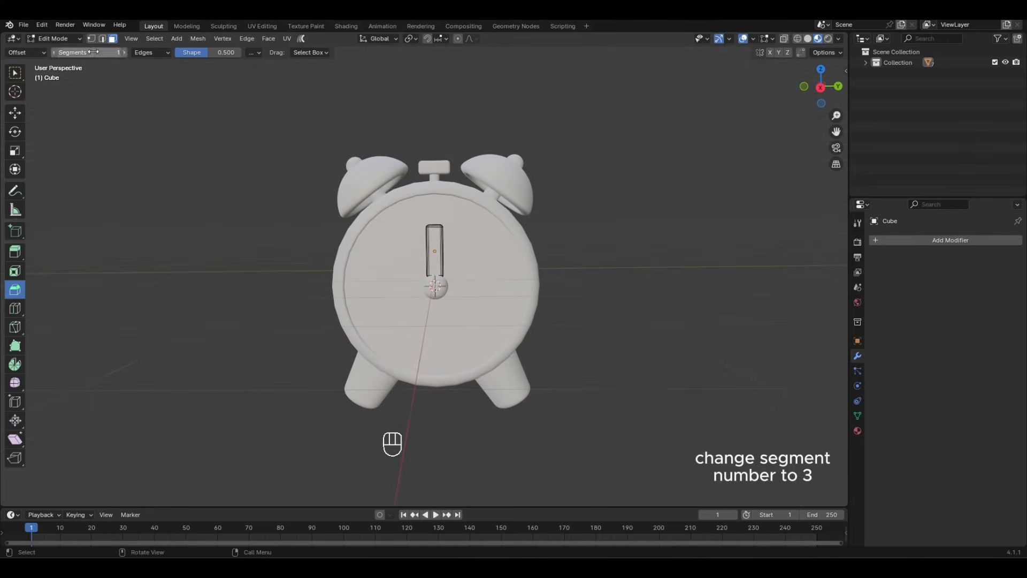
Shade the bevelled clock hand smooth in Object Mode and stretch it by 1.113 along Z.
{"action": "key", "text": "Tab"}
{"action": "right_click", "coordinate": [435, 254]}
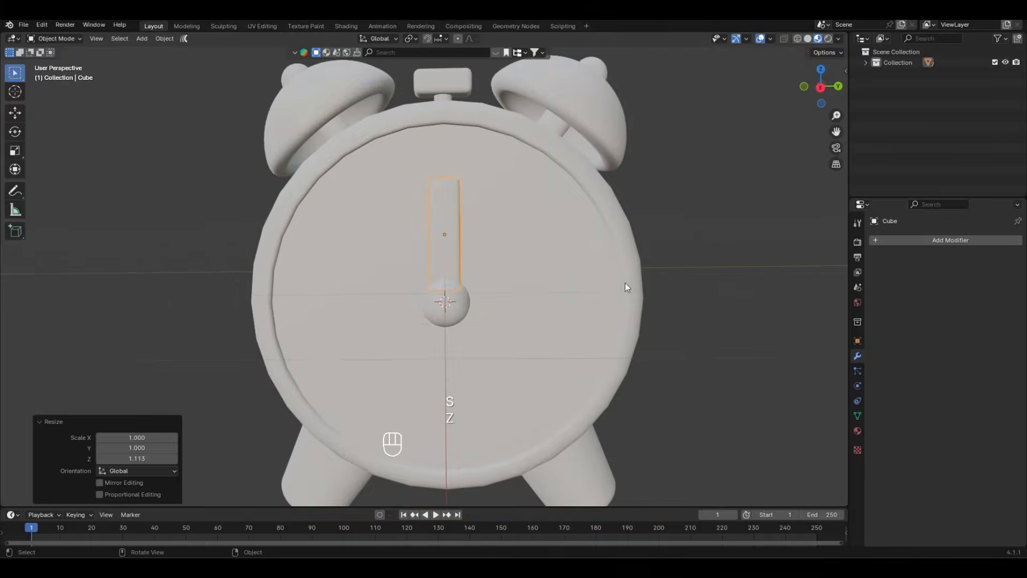
{"action": "left_click", "coordinate": [545, 283]}
{"action": "left_click", "coordinate": [438, 234]}
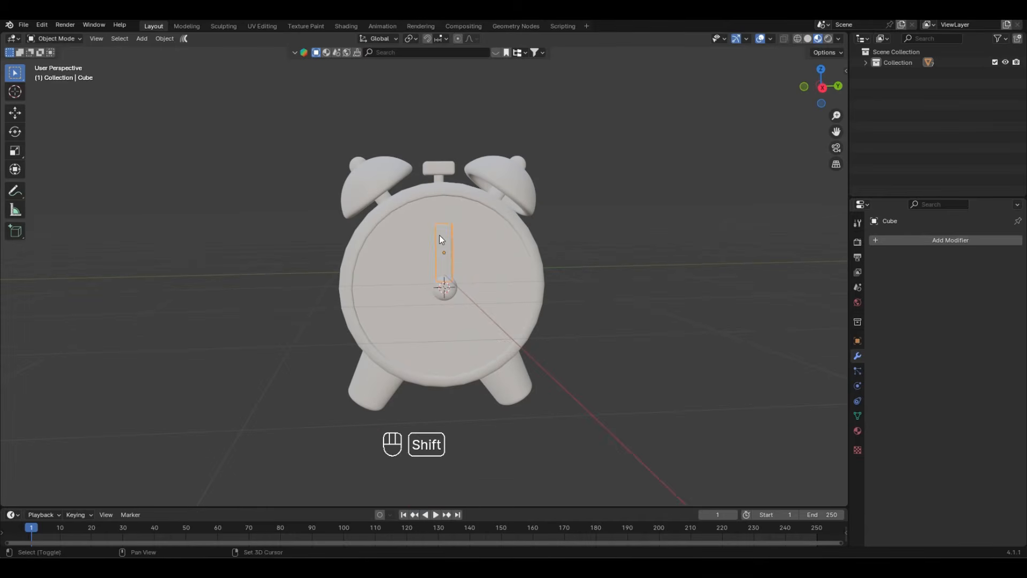
{"action": "key", "text": "shift+d"}
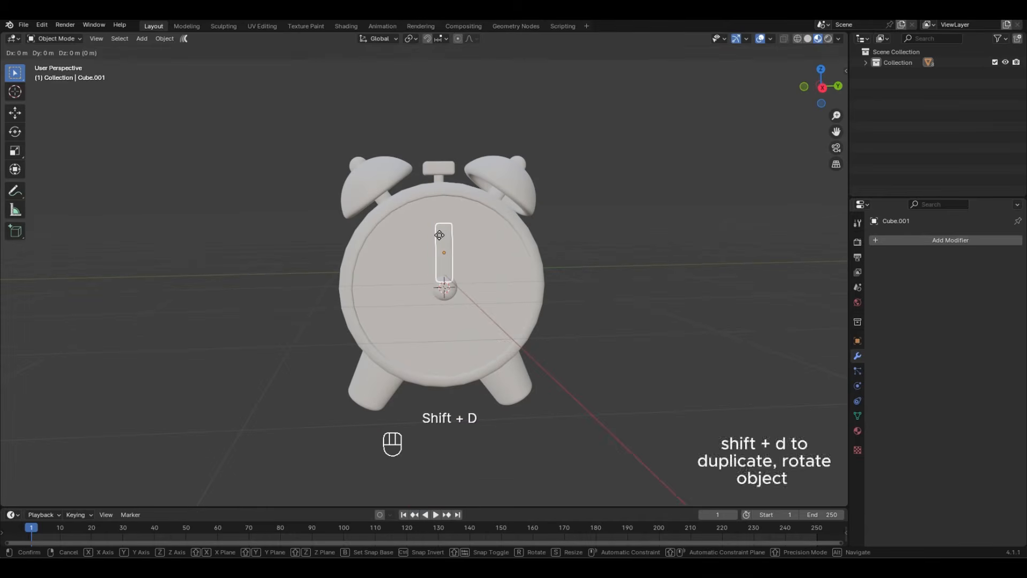
{"action": "key", "text": "r"}
{"action": "key", "text": "x"}
{"action": "left_click", "coordinate": [453, 236]}
{"action": "key", "text": "s"}
{"action": "key", "text": "z"}
{"action": "left_click", "coordinate": [489, 242]}
{"action": "key", "text": "ctrl+z"}
{"action": "key", "text": "ctrl+z"}
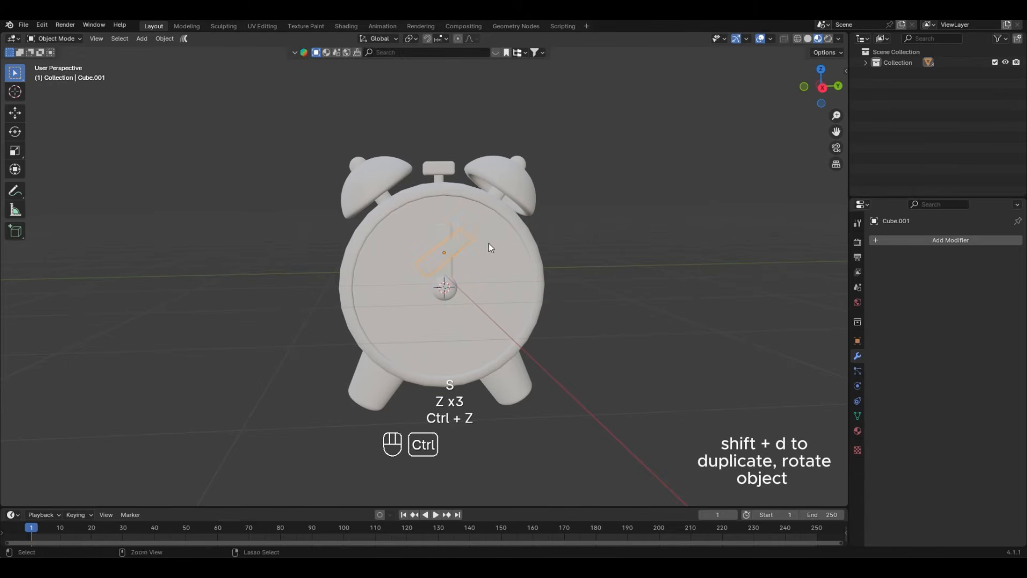
{"action": "key", "text": "s"}
{"action": "key", "text": "z"}
{"action": "left_click", "coordinate": [480, 210]}
{"action": "key", "text": "r"}
{"action": "key", "text": "ctrl+z"}
{"action": "key", "text": "ctrl+z"}
{"action": "key", "text": "ctrl+z"}
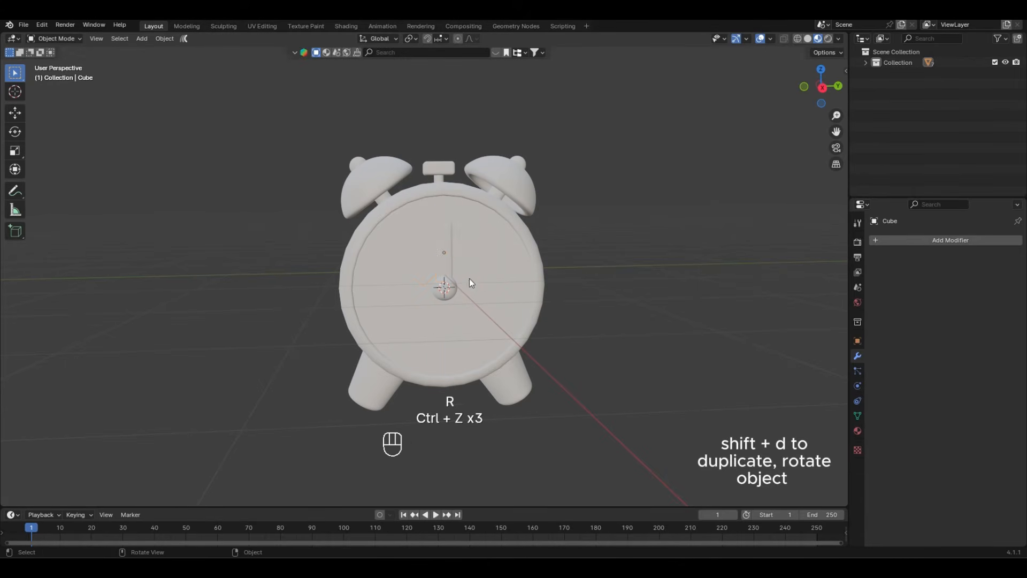
Duplicate the clock hand in place and stretch the copy by about 1.42 along Z.
{"action": "key", "text": "shift+d"}
{"action": "key", "text": "s"}
{"action": "key", "text": "z"}
{"action": "key", "text": "z"}
{"action": "key", "text": "z"}
{"action": "key", "text": "z"}
{"action": "left_click", "coordinate": [454, 237]}
Rotate the longer hand copy about X toward two o'clock, then move it about -0.068 m along Z and 0.27 m along Y to meet the centre sphere.
{"action": "key", "text": "r"}
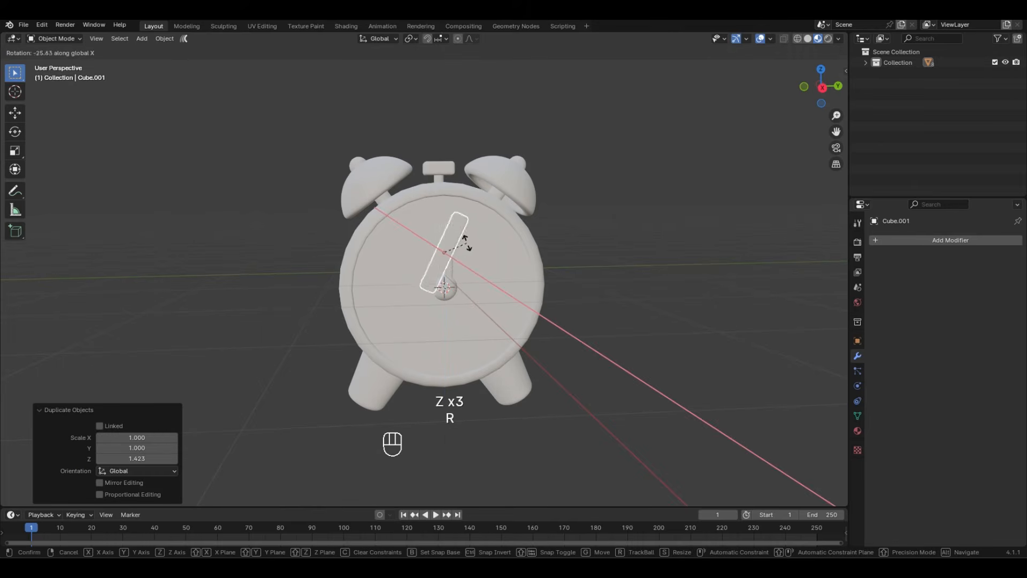
{"action": "left_click", "coordinate": [474, 252]}
{"action": "key", "text": "g"}
{"action": "key", "text": "z"}
{"action": "left_click", "coordinate": [479, 261]}
{"action": "key", "text": "g"}
{"action": "key", "text": "y"}
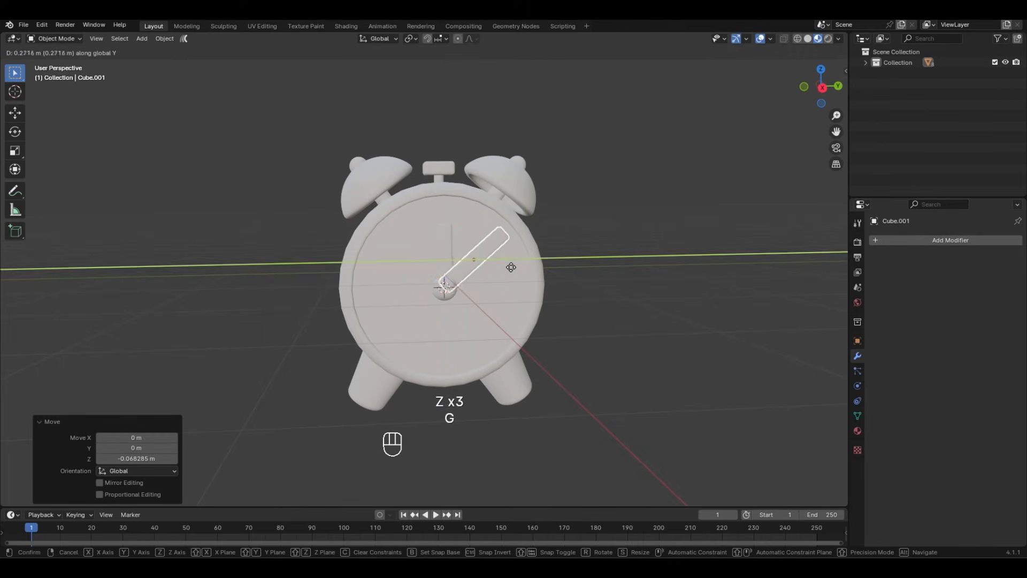
{"action": "left_click", "coordinate": [510, 267]}
{"action": "middle_click_drag", "start_coordinate": [600, 245], "coordinate": [535, 230]}
Add a cube, scale it down to an hour marker, raise it along Z to twelve o'clock and stretch it 1.381 along Z.
{"action": "key", "text": "shift+a"}
{"action": "mouse_move", "coordinate": [184, 42]}
{"action": "left_click", "coordinate": [257, 68]}
{"action": "key", "text": "s"}
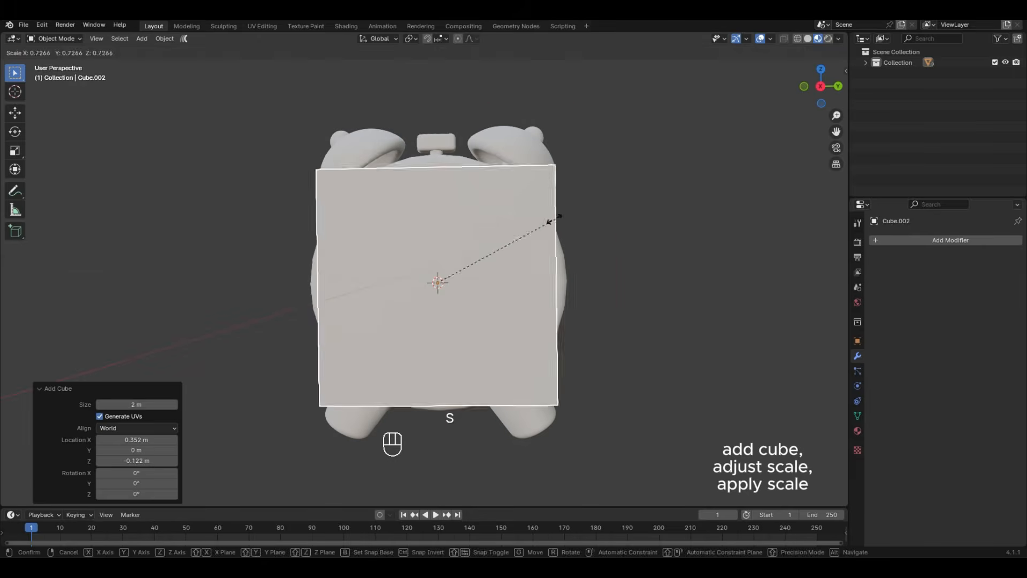
{"action": "left_click", "coordinate": [446, 270]}
{"action": "key", "text": "g"}
{"action": "key", "text": "z"}
{"action": "left_click", "coordinate": [450, 184]}
{"action": "key", "text": "s"}
{"action": "key", "text": "z"}
{"action": "left_click", "coordinate": [447, 180]}
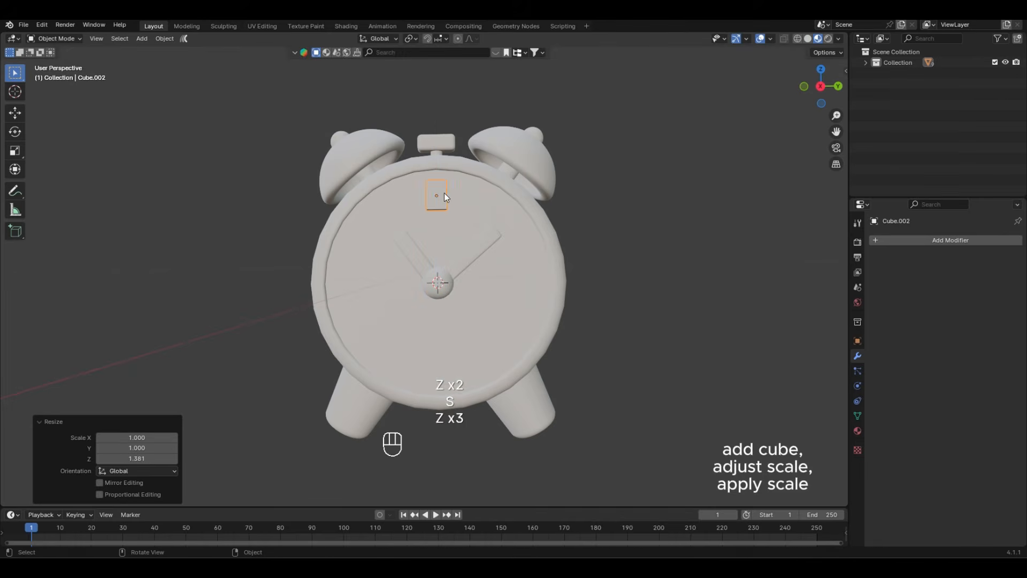
Thin the twelve o'clock marker along X, move it along X against the dial and apply its scale.
{"action": "scroll", "coordinate": [435, 228], "scroll_direction": "up", "scroll_amount": 4}
{"action": "middle_click_drag", "start_coordinate": [444, 193], "coordinate": [456, 212]}
{"action": "scroll", "coordinate": [399, 217], "scroll_direction": "down", "scroll_amount": 2}
{"action": "key", "text": "s"}
{"action": "key", "text": "x"}
{"action": "left_click", "coordinate": [341, 210]}
{"action": "key", "text": "g"}
{"action": "key", "text": "x"}
{"action": "left_click", "coordinate": [353, 213]}
{"action": "scroll", "coordinate": [353, 213], "scroll_direction": "down", "scroll_amount": 1}
{"action": "scroll", "coordinate": [412, 213], "scroll_direction": "down", "scroll_amount": 1}
{"action": "key", "text": "ctrl+a"}
{"action": "left_click", "coordinate": [456, 213]}
Taper the hour marker in Edit Mode by scaling down its lower face.
{"action": "key", "text": "Tab"}
{"action": "scroll", "coordinate": [456, 213], "scroll_direction": "up", "scroll_amount": 4}
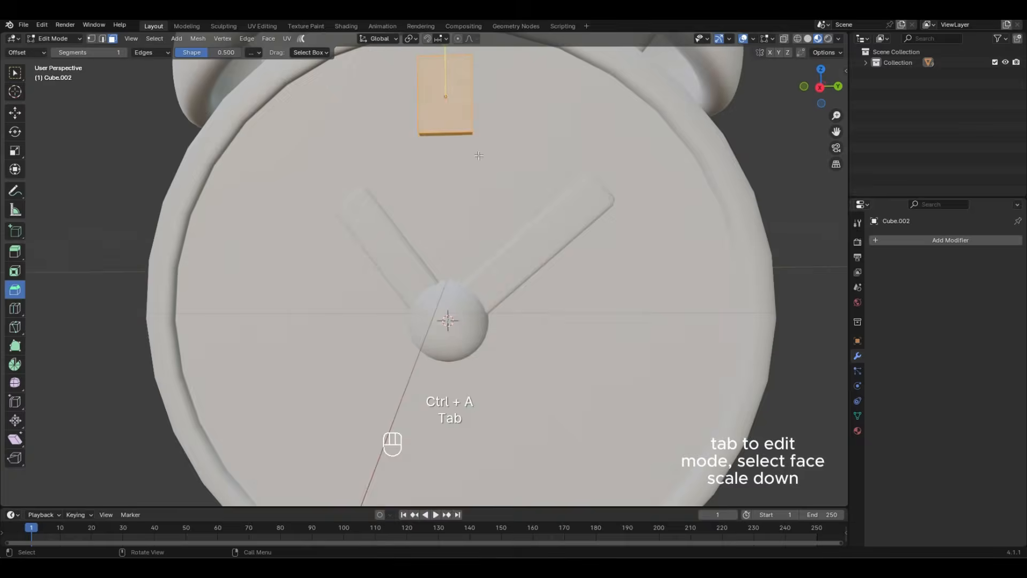
{"action": "left_click", "coordinate": [479, 156]}
{"action": "key", "text": "s"}
{"action": "left_click", "coordinate": [475, 151]}
Select the whole hour marker mesh and bevel its edges with 4 segments.
{"action": "key", "text": "a"}
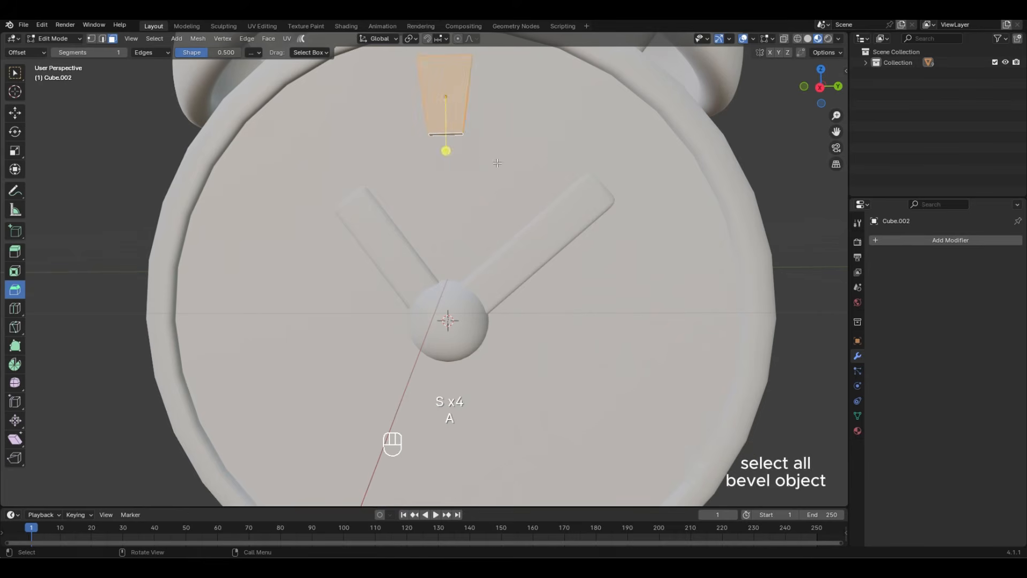
{"action": "scroll", "coordinate": [431, 212], "scroll_direction": "up", "scroll_amount": 3}
{"action": "middle_click_drag", "start_coordinate": [440, 181], "coordinate": [452, 149]}
{"action": "left_click", "coordinate": [424, 226]}
{"action": "scroll", "coordinate": [424, 227], "scroll_direction": "down", "scroll_amount": 5}
Stretch the bevelled marker mesh by about 1.15 along Z and shade it smooth by angle at 30° in Object Mode.
{"action": "key", "text": "a"}
{"action": "key", "text": "s"}
{"action": "key", "text": "z"}
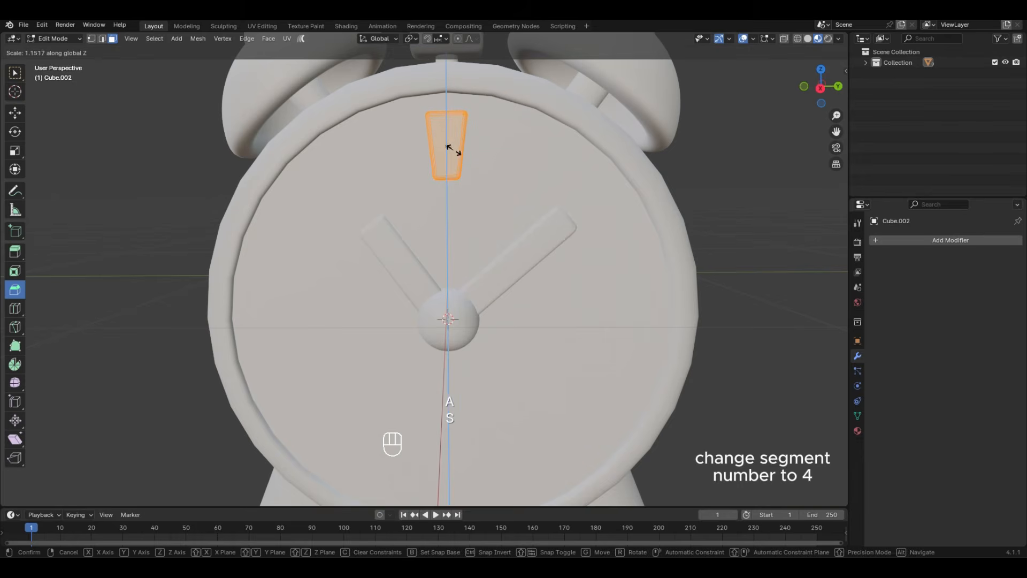
{"action": "left_click", "coordinate": [454, 149]}
{"action": "left_click", "coordinate": [71, 52]}
{"action": "right_click", "coordinate": [455, 140]}
{"action": "left_click", "coordinate": [454, 140]}
{"action": "scroll", "coordinate": [473, 155], "scroll_direction": "down", "scroll_amount": 3}
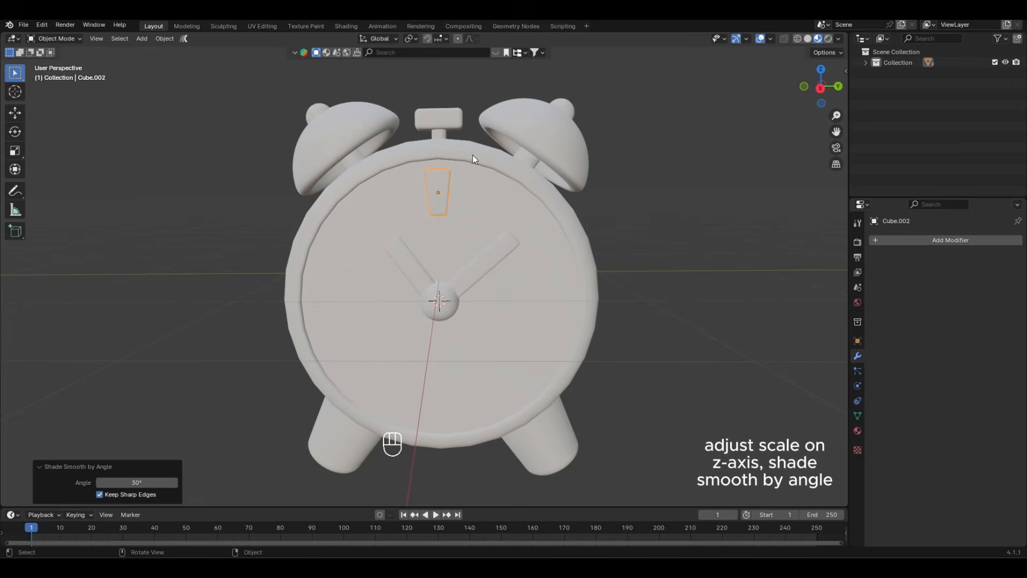
Add a Mirror modifier to the hour marker on the X axis only, with Cylinder.004 as mirror object.
{"action": "left_click", "coordinate": [899, 240]}
{"action": "left_click", "coordinate": [890, 253]}
{"action": "left_click", "coordinate": [889, 270]}
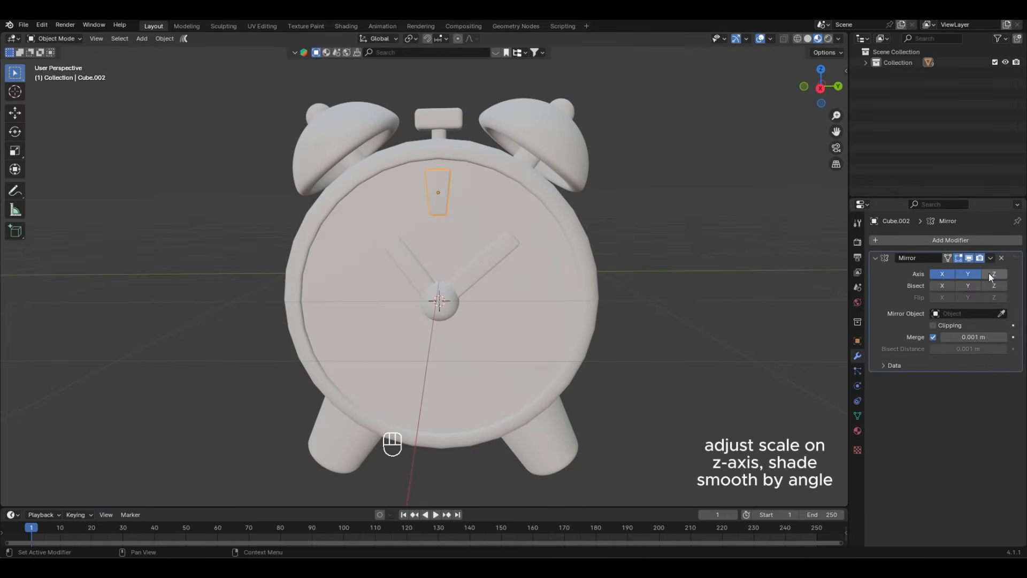
{"action": "left_click", "coordinate": [968, 273]}
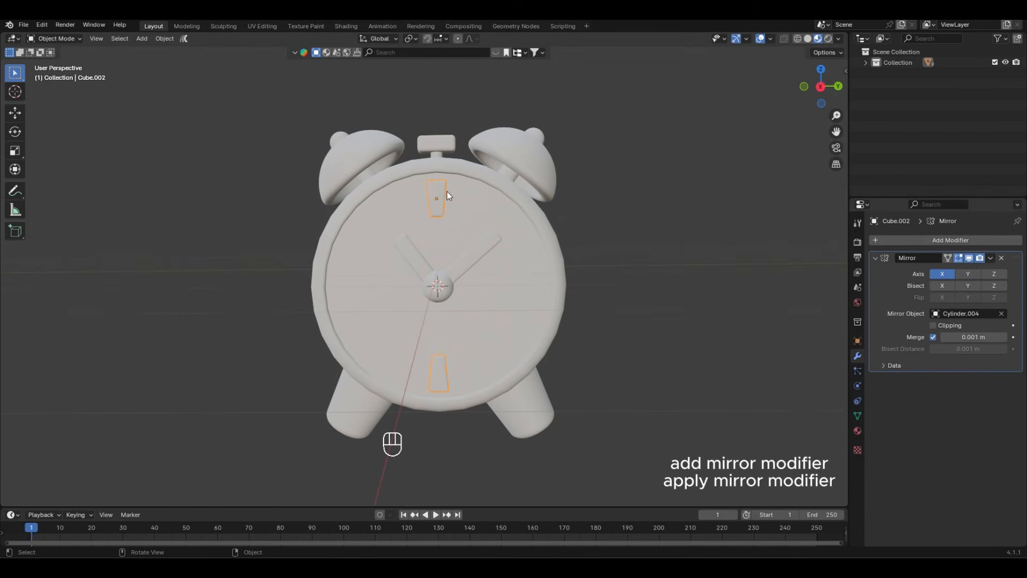
Try duplicating the mirrored hour markers and rotating the copy 90° about X, then undo it.
{"action": "key", "text": "shift+d"}
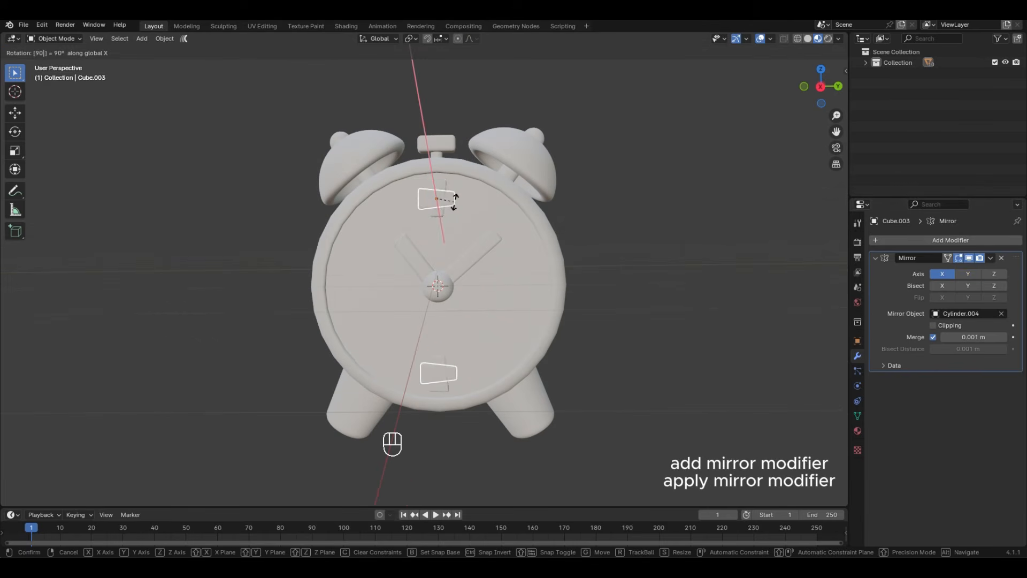
{"action": "key", "text": "ctrl+z"}
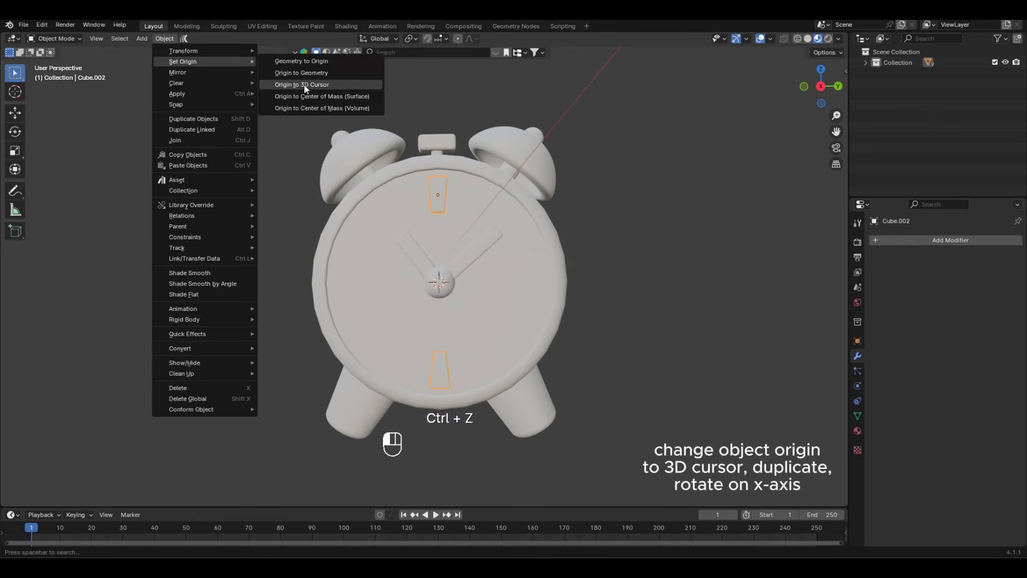
Set the hour markers' origin to the 3D cursor and duplicate them with a 90° rotation about X.
{"action": "left_click", "coordinate": [306, 85]}
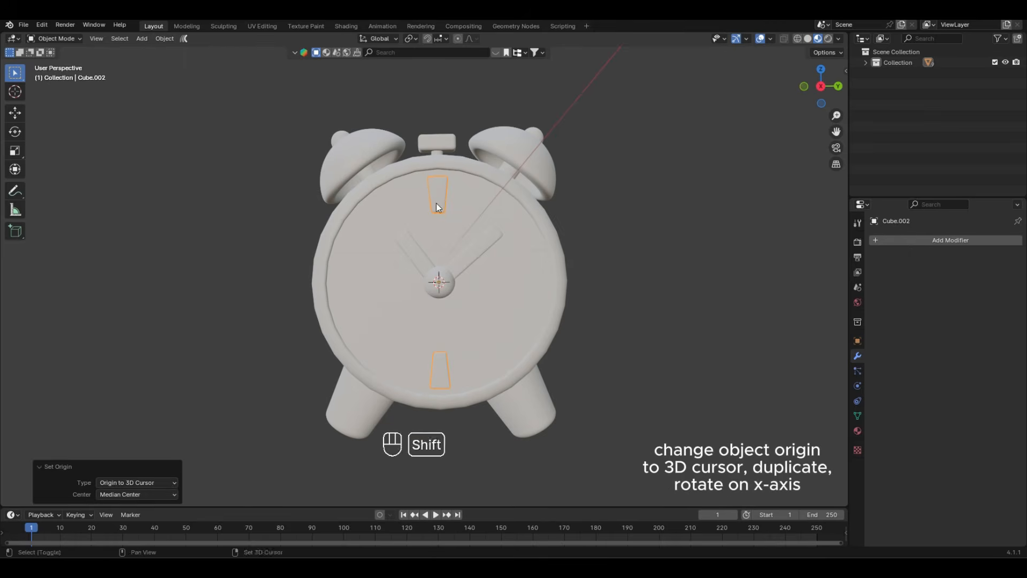
{"action": "key", "text": "shift+d"}
{"action": "key", "text": "r"}
{"action": "key", "text": "x"}
{"action": "key", "text": "9"}
{"action": "key", "text": "0"}
{"action": "left_click", "coordinate": [435, 202]}
{"action": "left_click", "coordinate": [657, 246]}
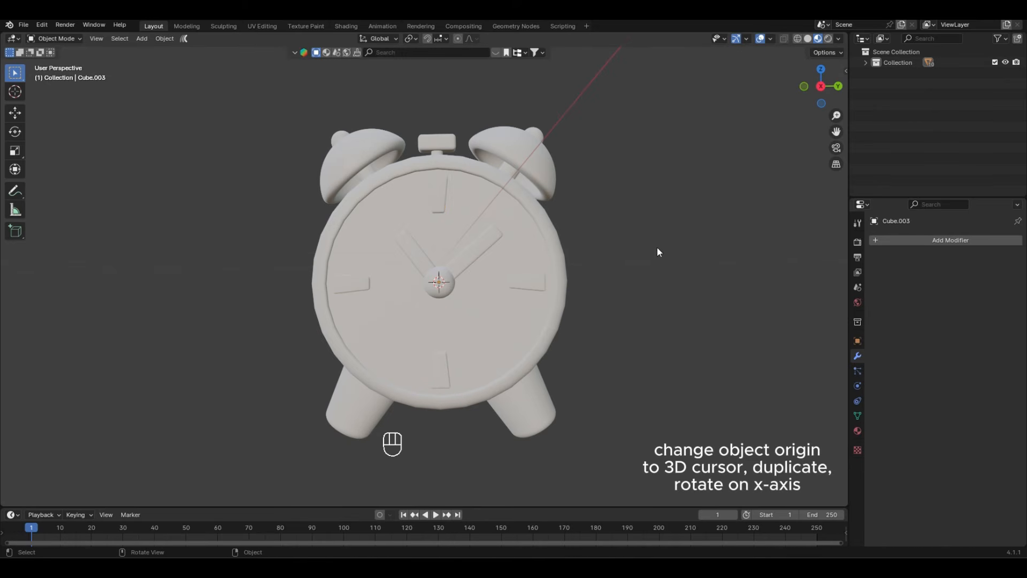
Apply the Mirror modifier of the alarm bells.
{"action": "left_click", "coordinate": [78, 39]}
{"action": "middle_click_drag", "start_coordinate": [567, 236], "coordinate": [561, 272]}
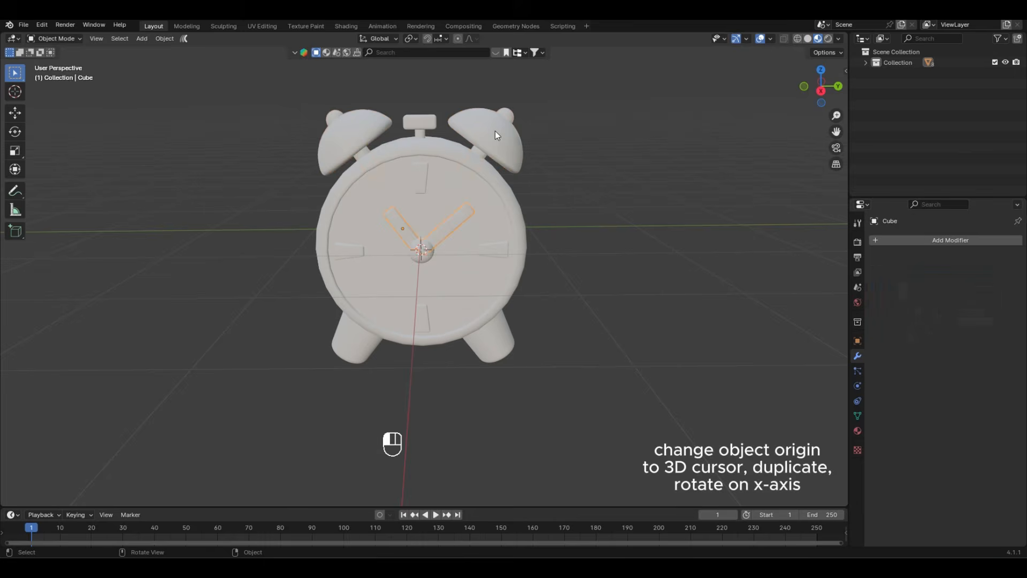
{"action": "left_click", "coordinate": [968, 271]}
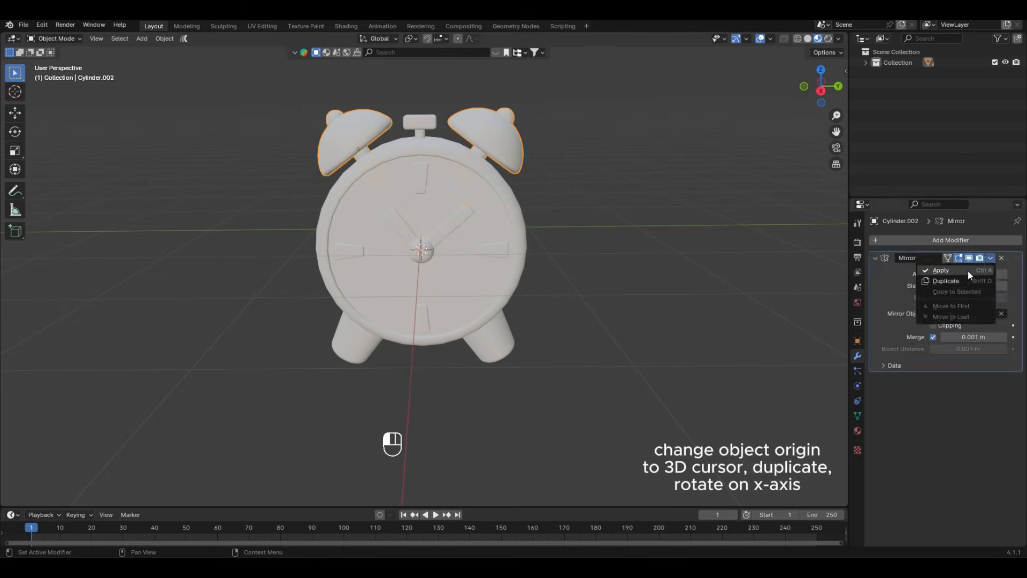